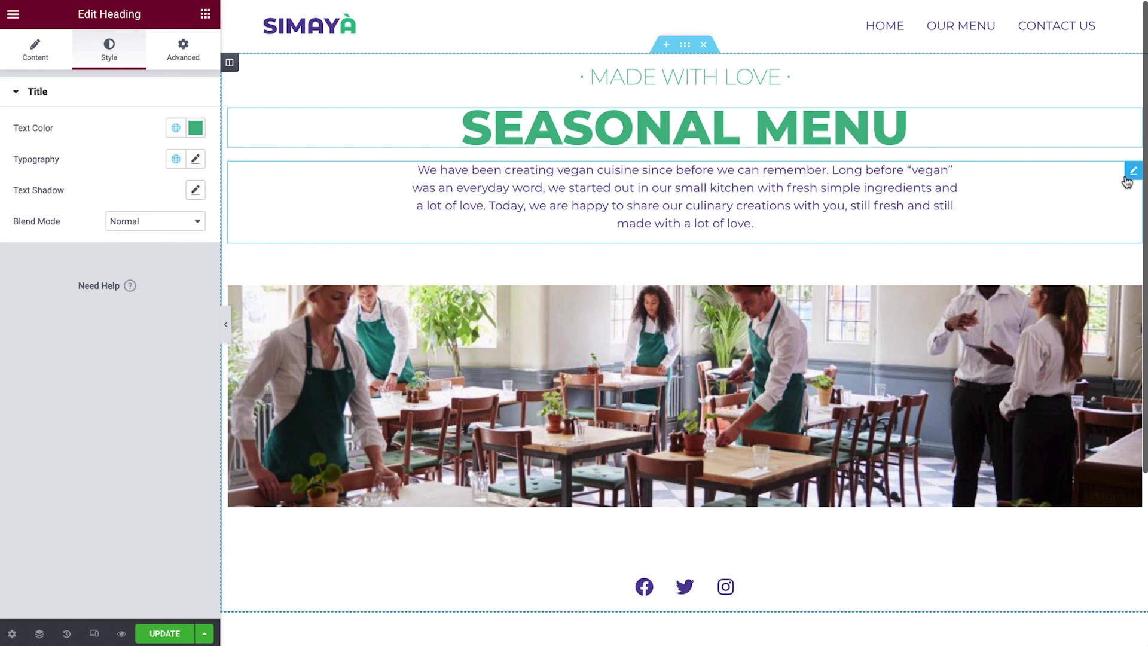
Move the intro paragraph below the restaurant image and set the Starters row to Space Between vertical alignment
left_click_drag(1126, 179, 861, 443)
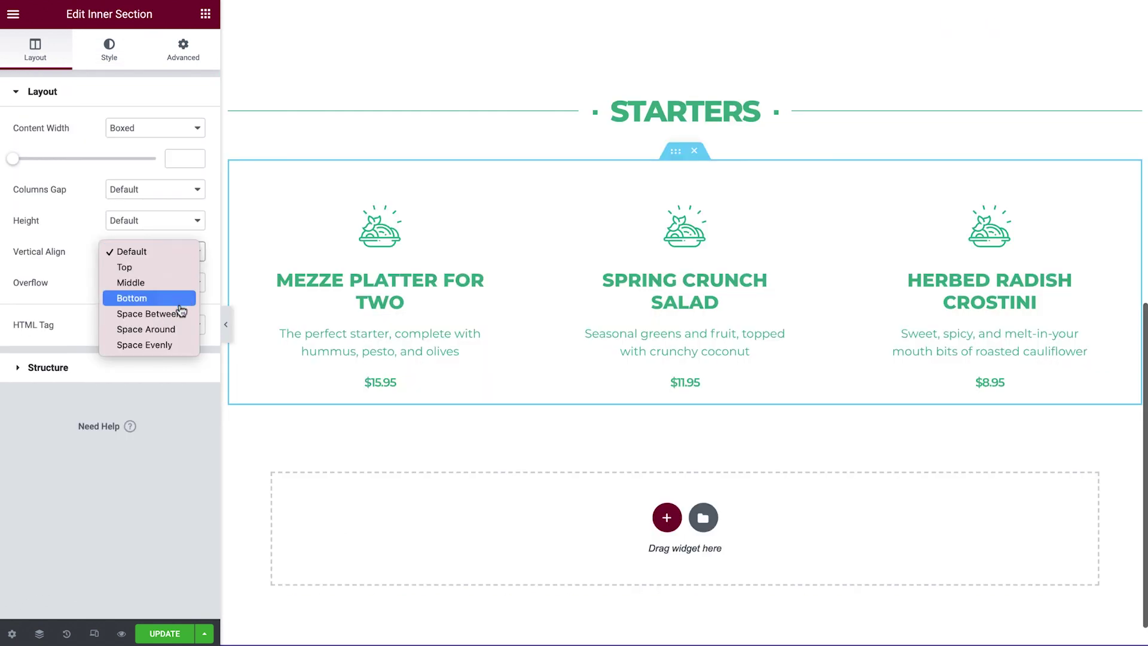
left_click(181, 313)
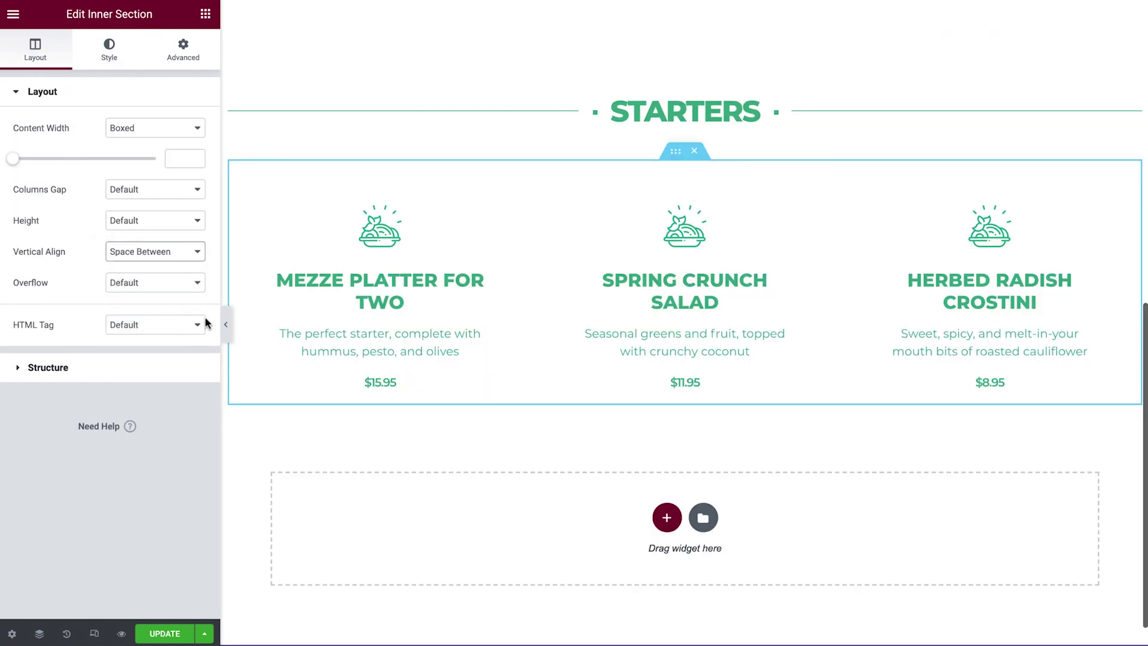
left_click(227, 328)
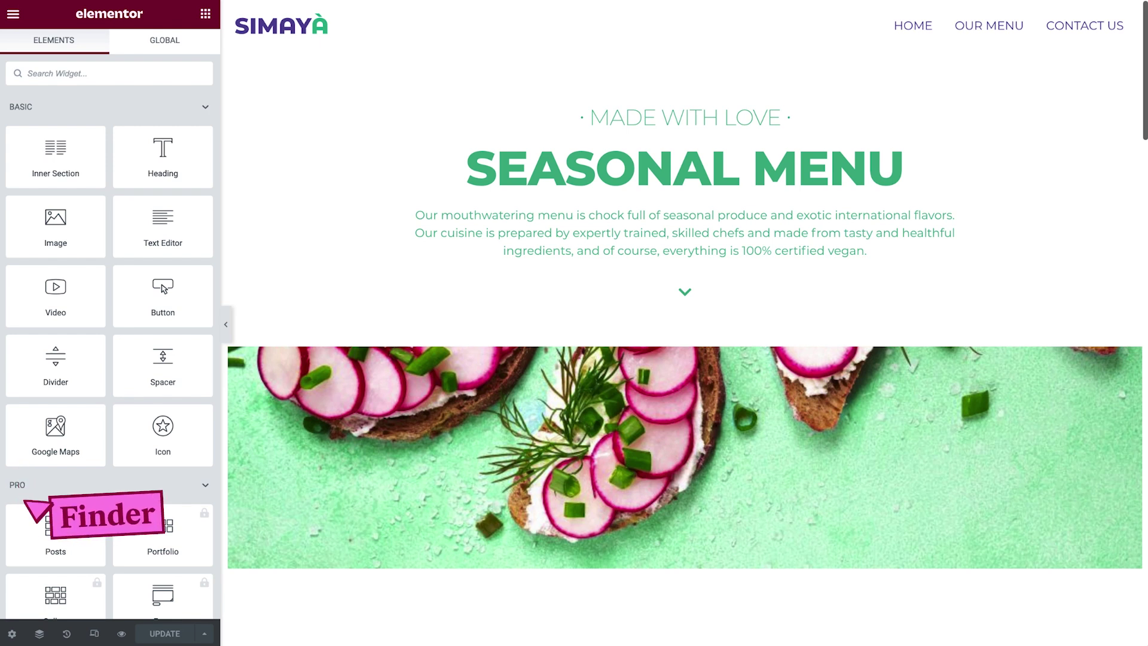
Search Finder for 'contact', then close it without choosing a result
key("ctrl+e")
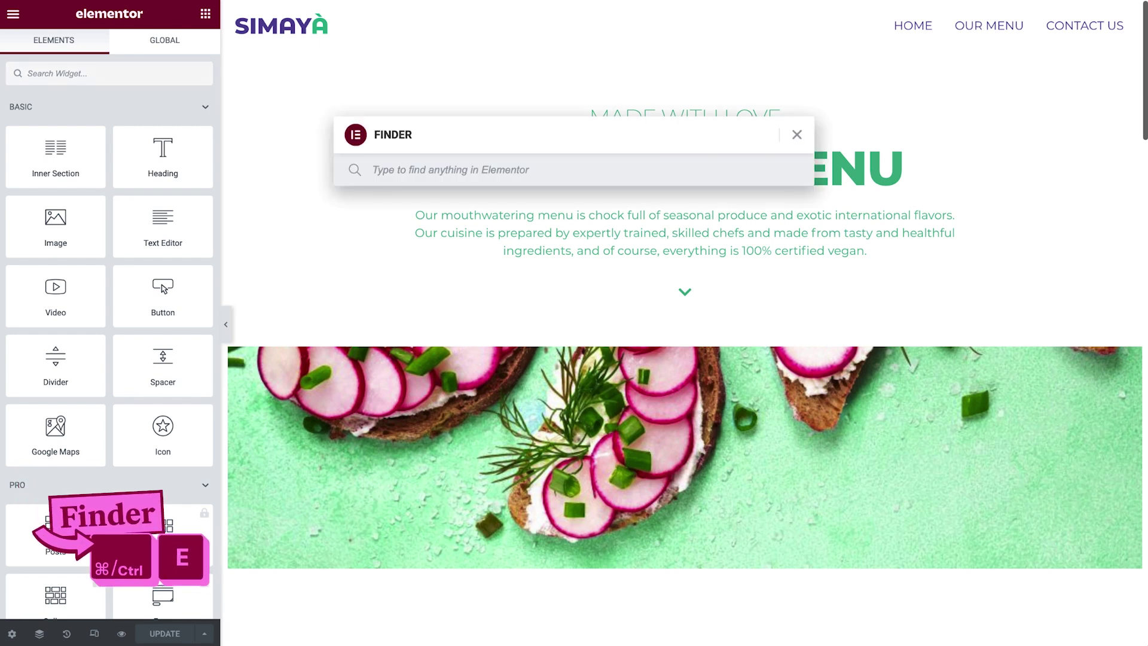
type("contact")
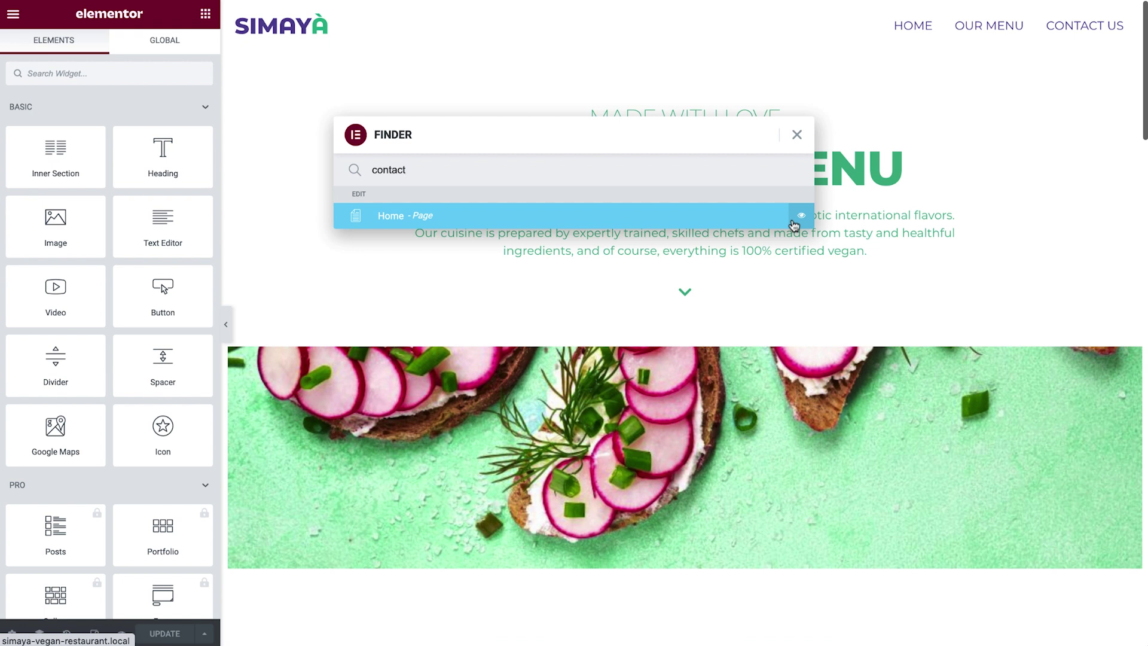
left_click(797, 134)
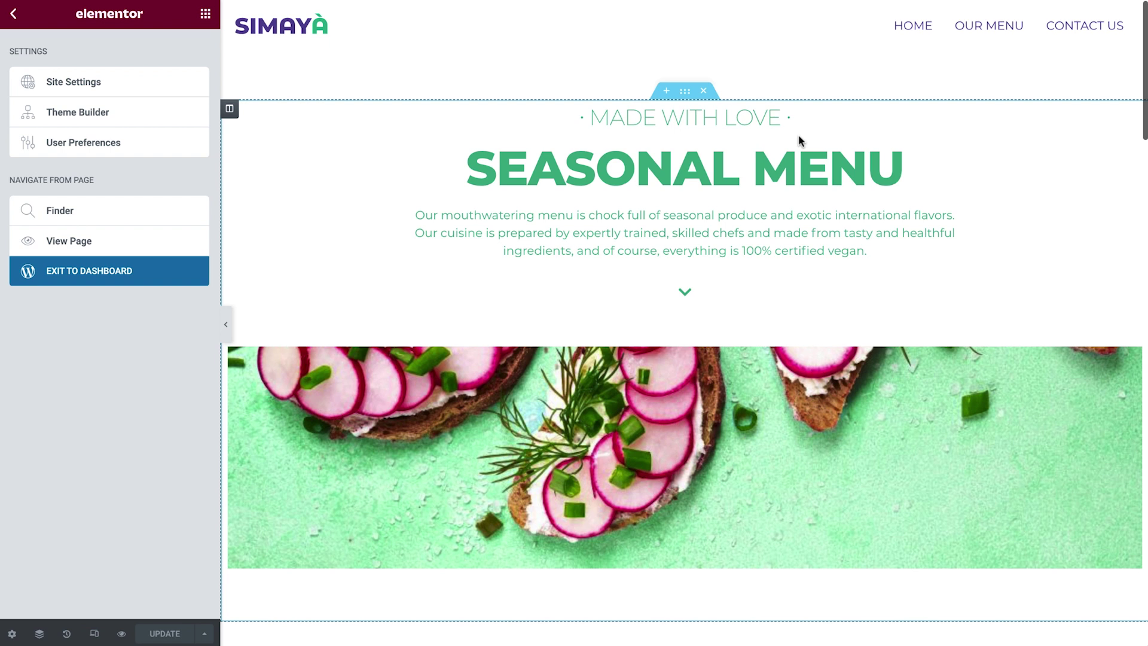
Leave the Menu page and open the Contact Us page from Pages in Elementor
left_click(177, 287)
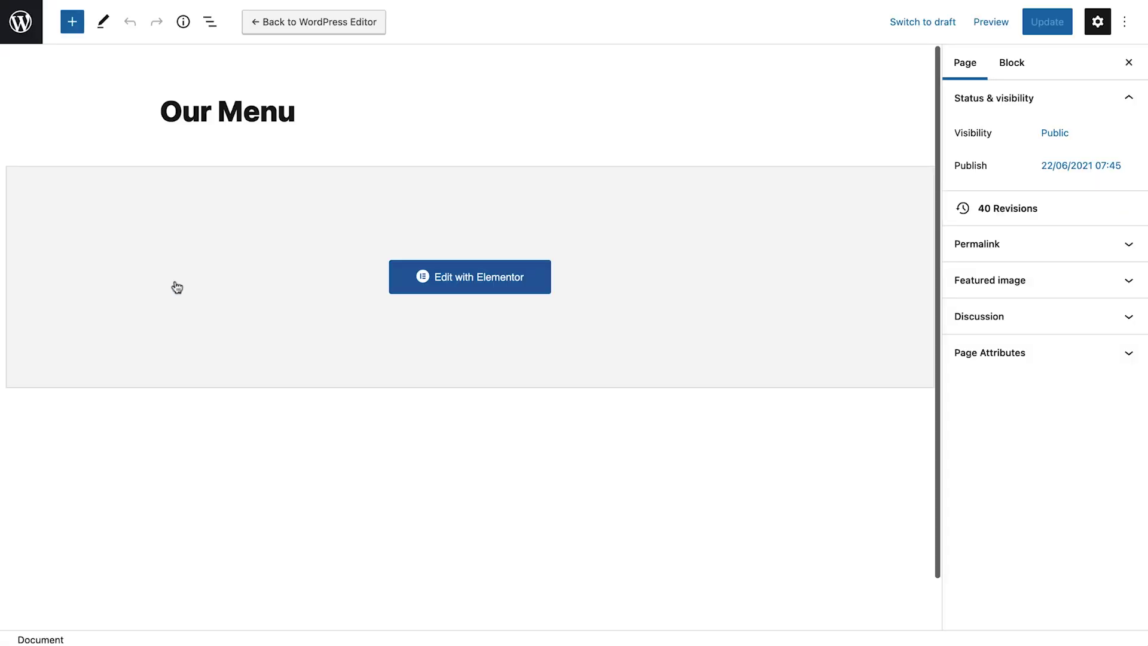
left_click(30, 33)
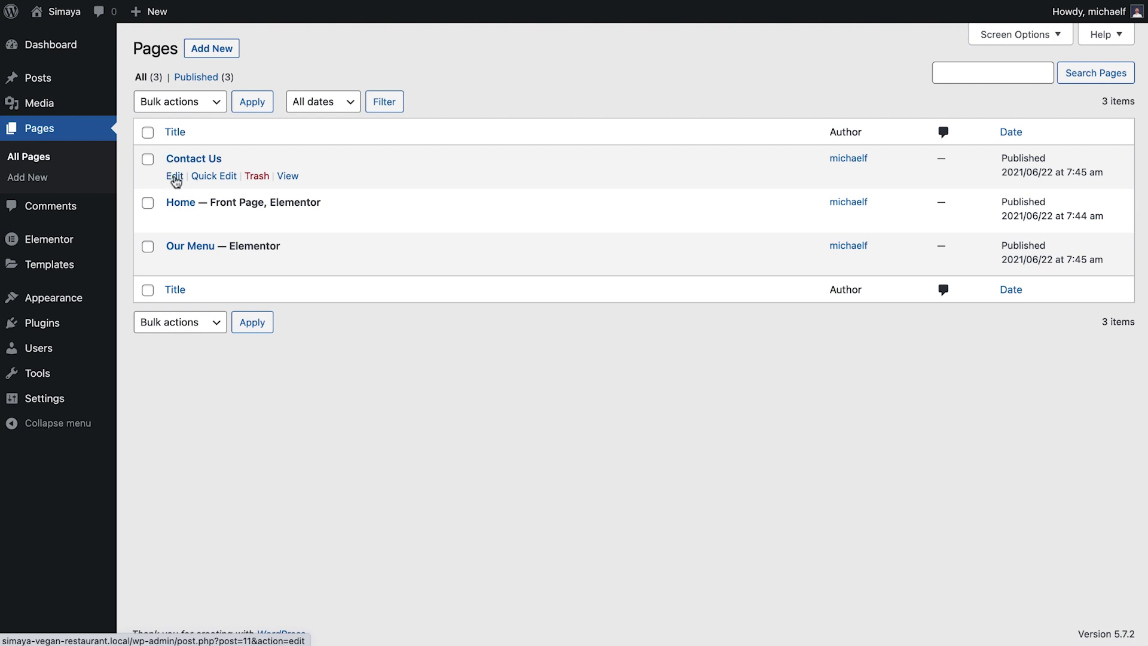
left_click(175, 177)
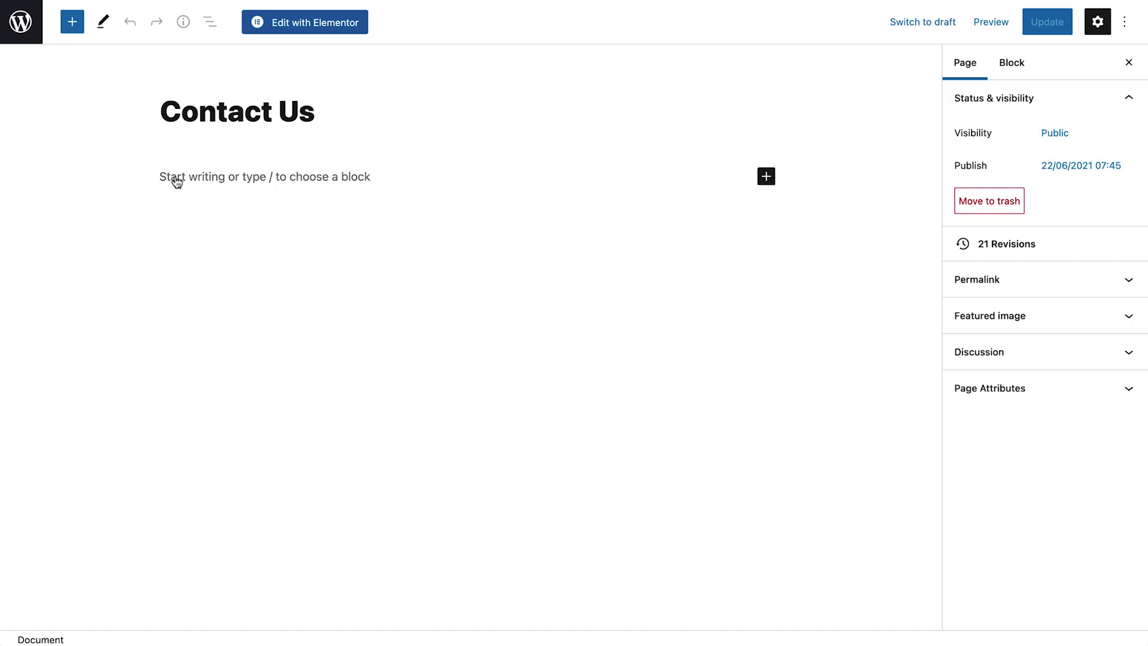
left_click(327, 29)
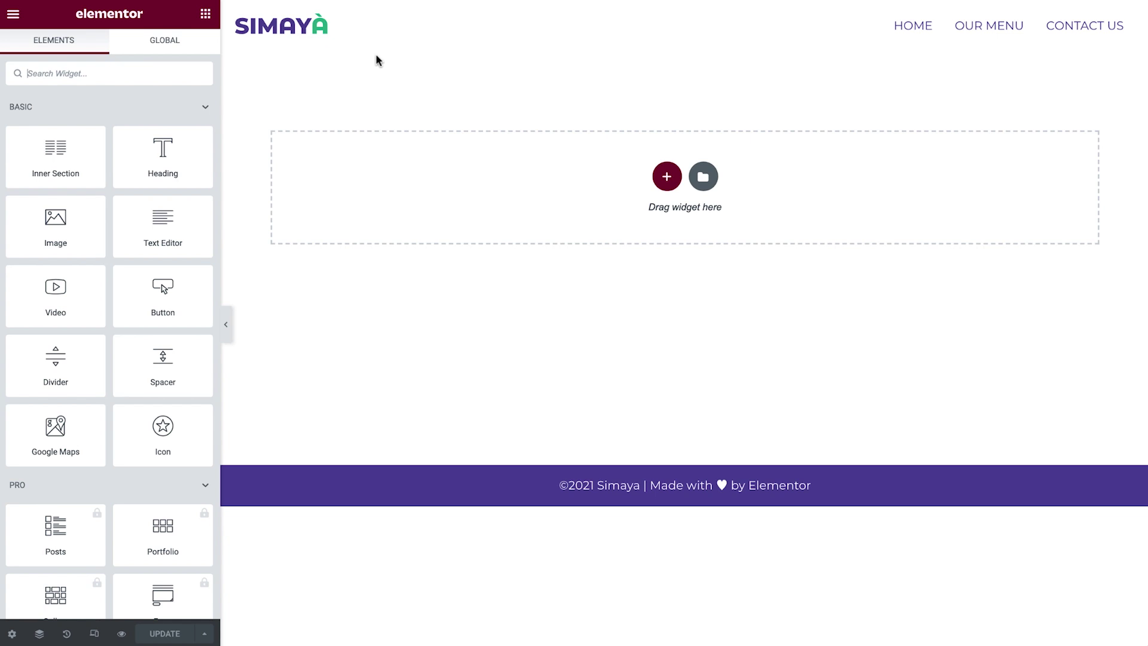
Insert the saved Hero Section template from My Templates, including its document settings
left_click(702, 176)
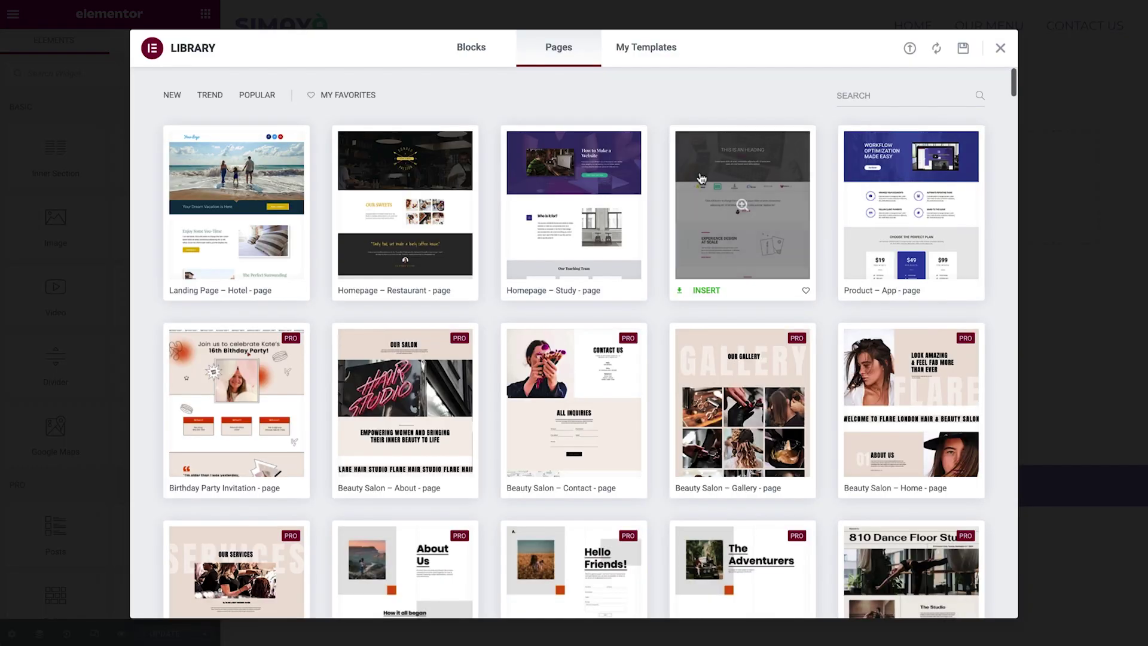
left_click(660, 62)
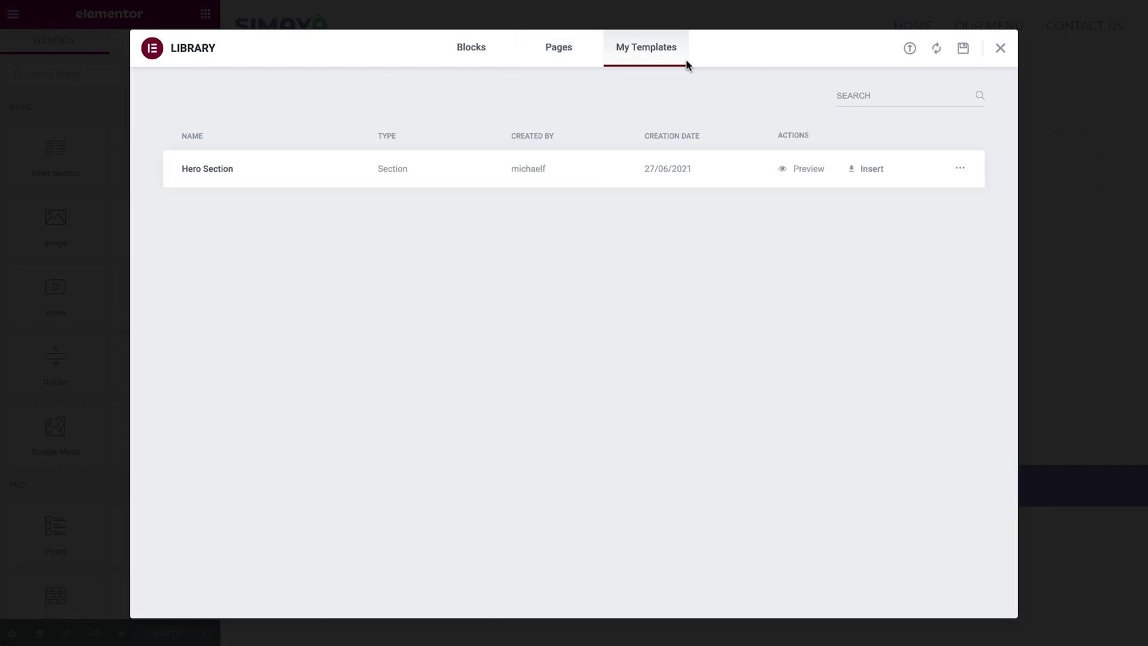
left_click(861, 174)
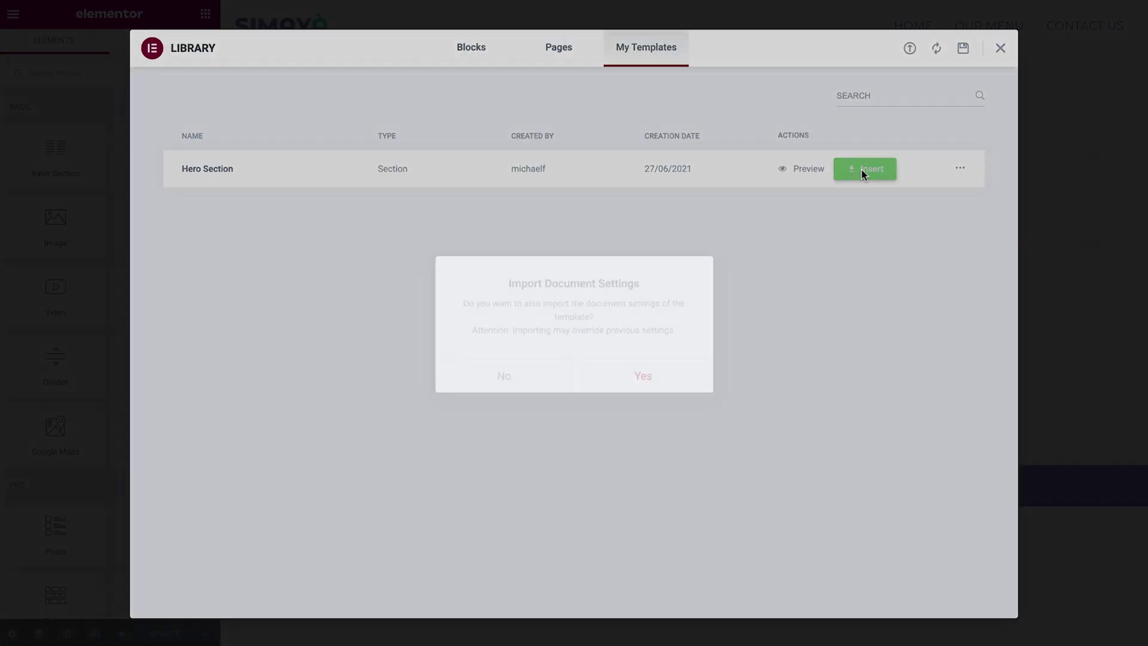
left_click(679, 376)
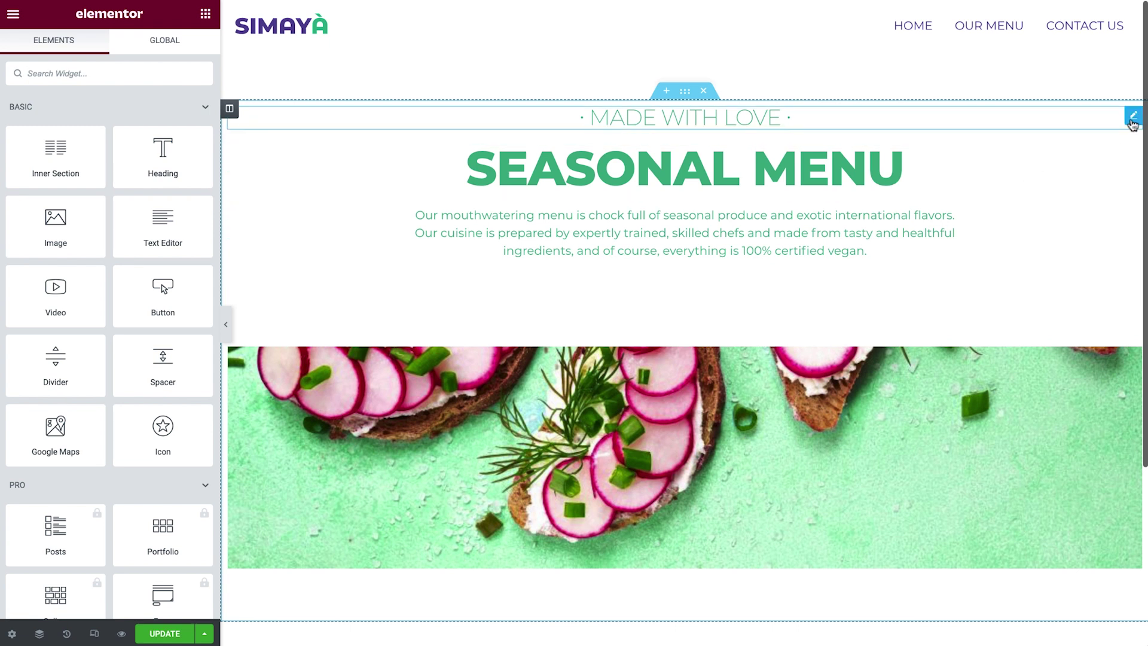
Change the subheading to BEST IN TOWN and the main heading to Get In Touch
left_click(1132, 119)
left_click(151, 159)
key("ctrl+a")
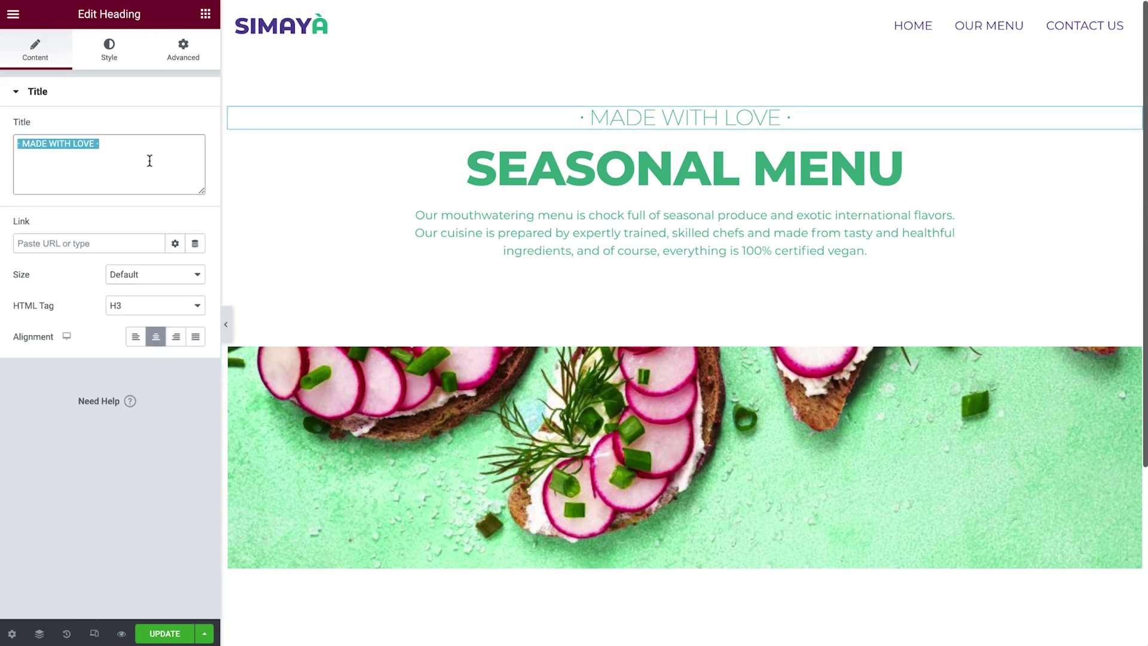
type("· BEST IN TOWN ·")
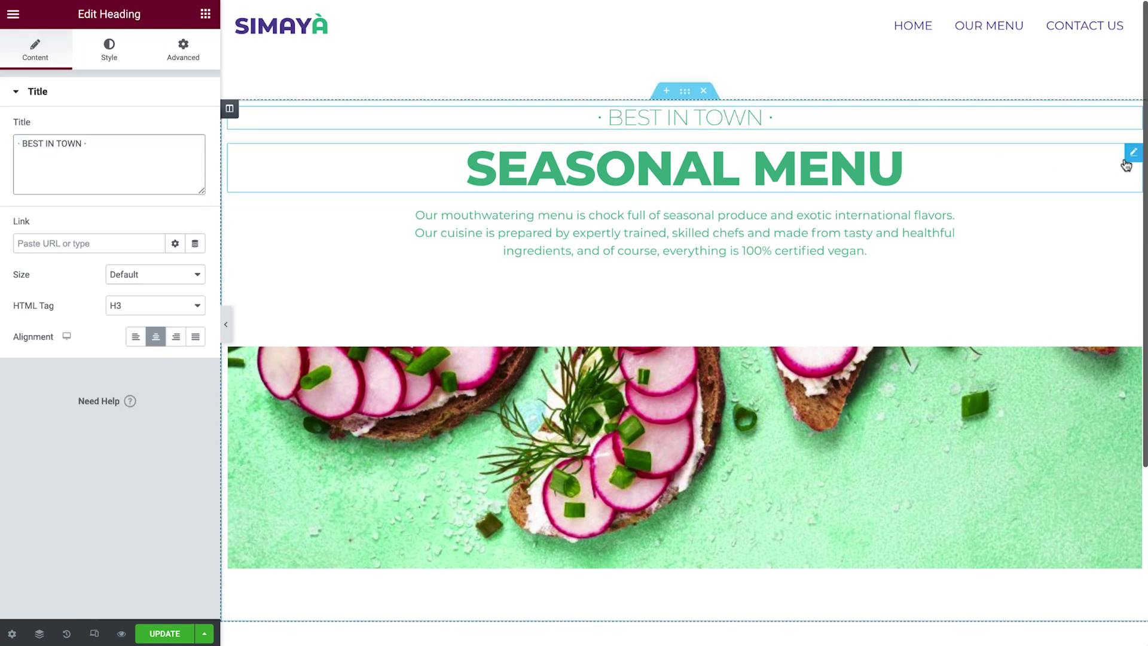
left_click(1131, 154)
left_click(146, 185)
key("ctrl+a")
type("Get In Touch")
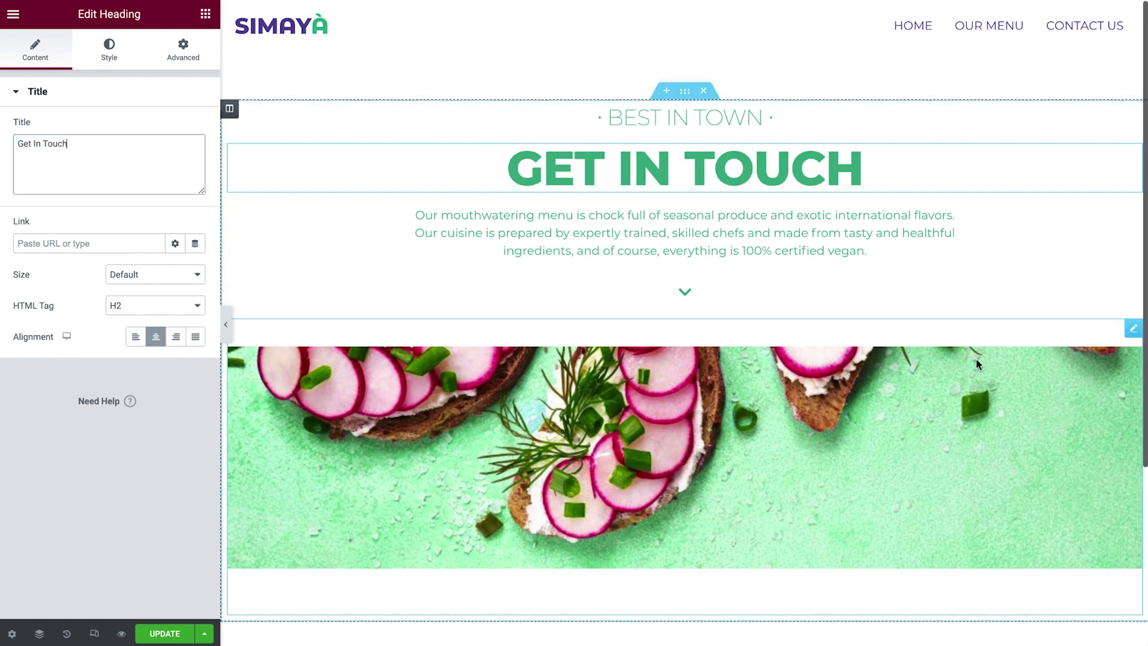
Replace the spacer's background image with the restaurant staff photo
left_click(1133, 328)
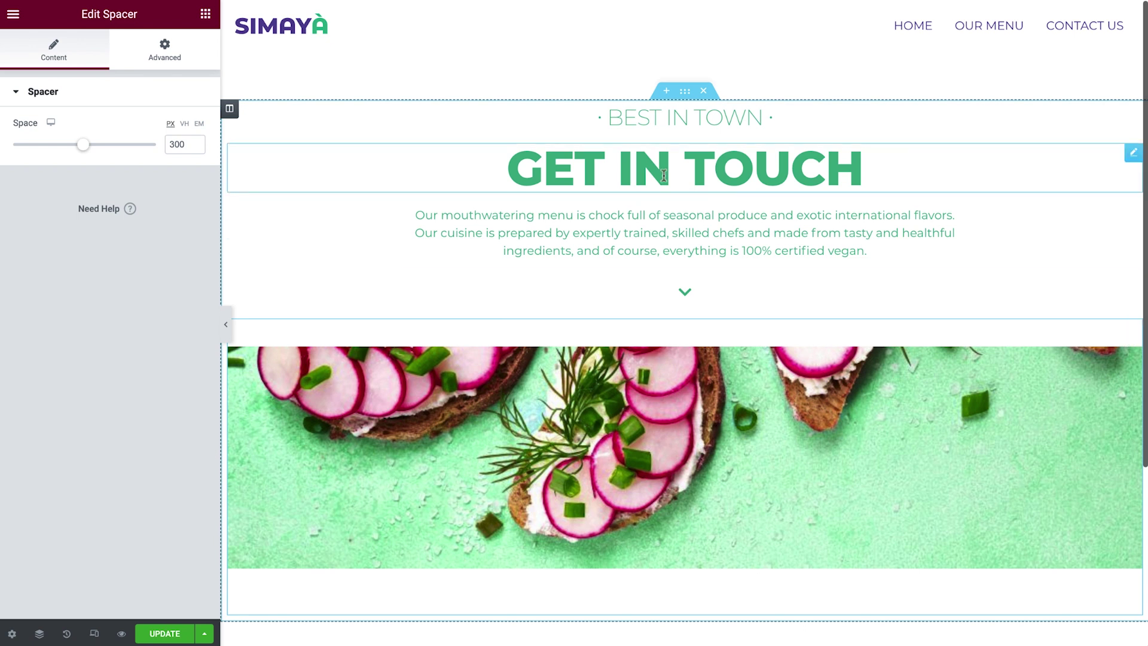
left_click(201, 62)
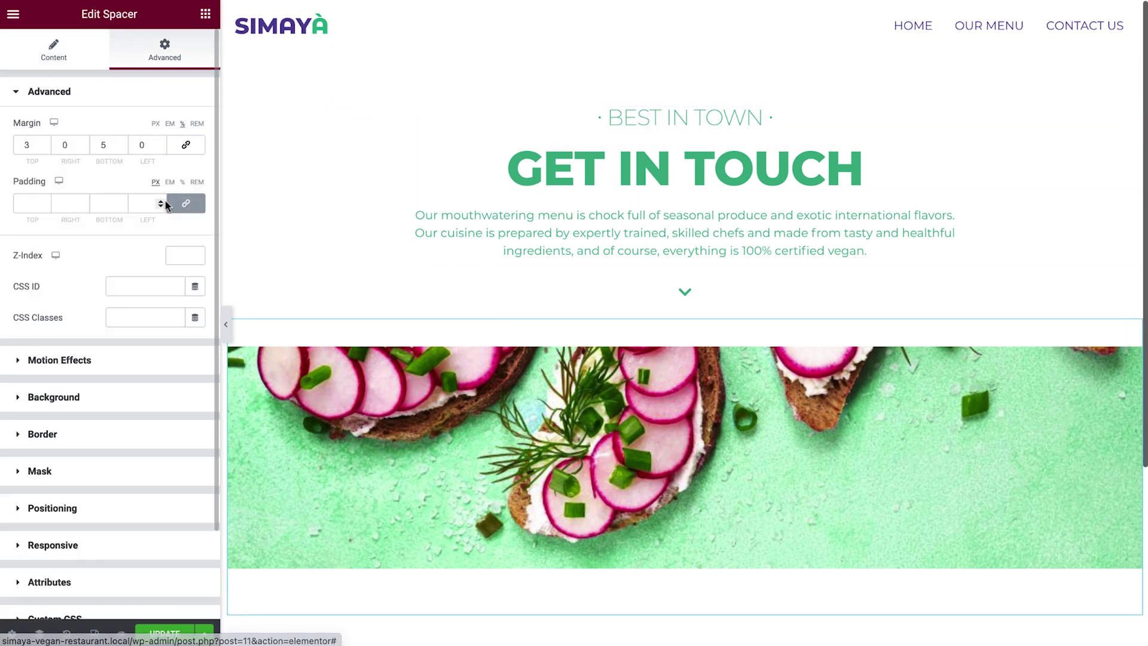
left_click(154, 397)
left_click(154, 351)
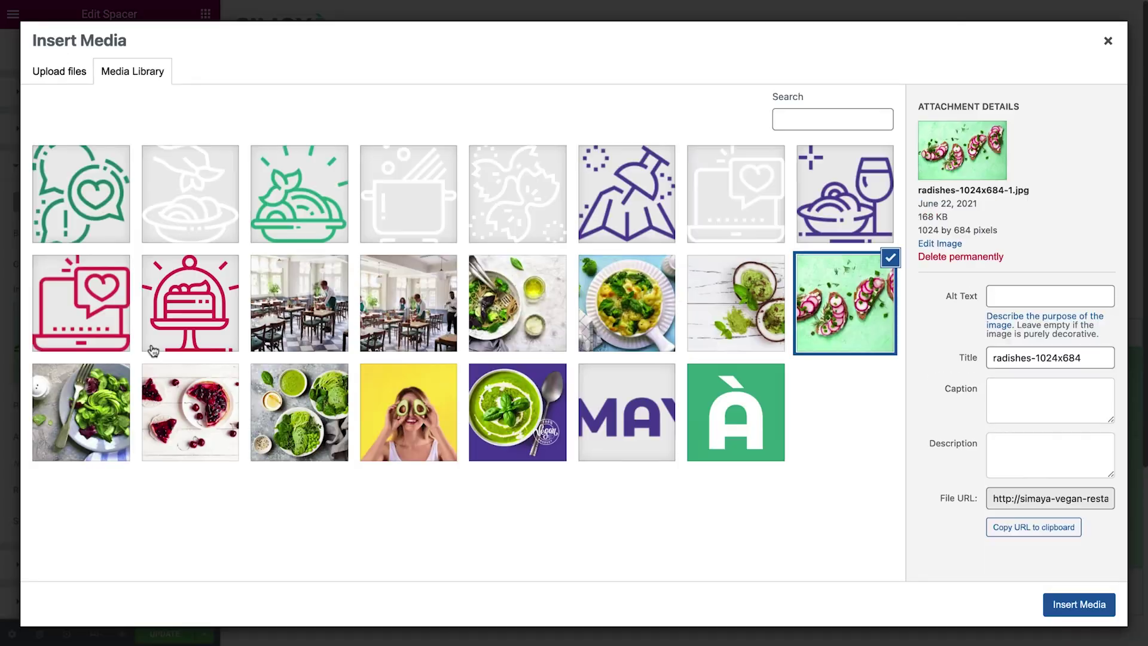
left_click(413, 322)
left_click(1054, 604)
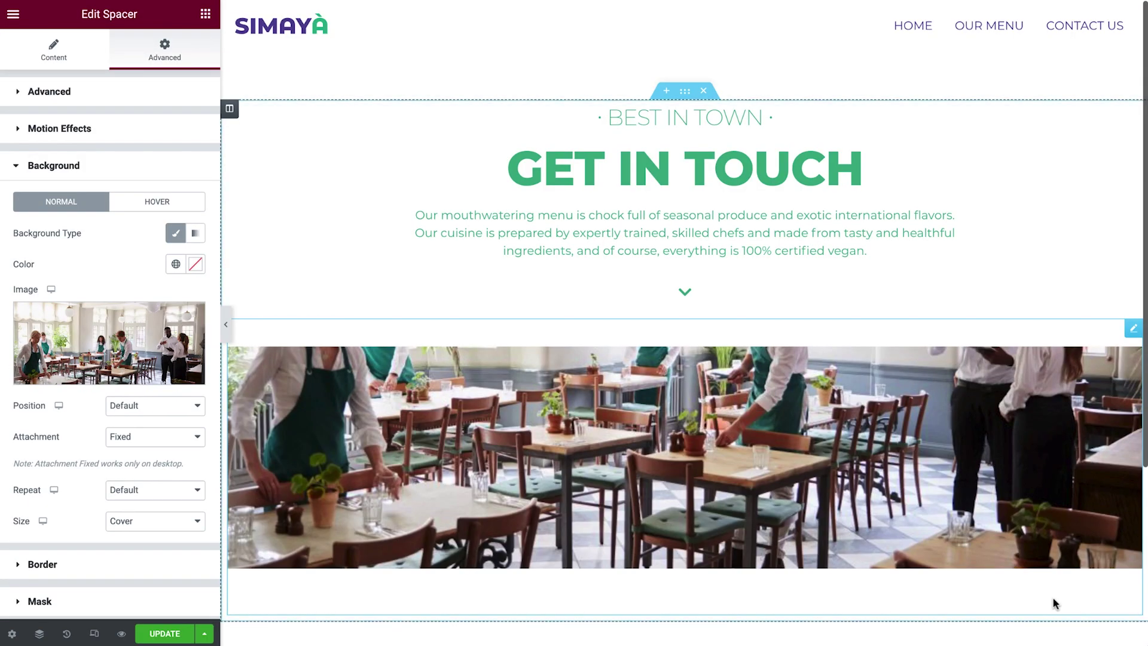
Delete the intro paragraph and the arrow icon widgets
right_click(1112, 224)
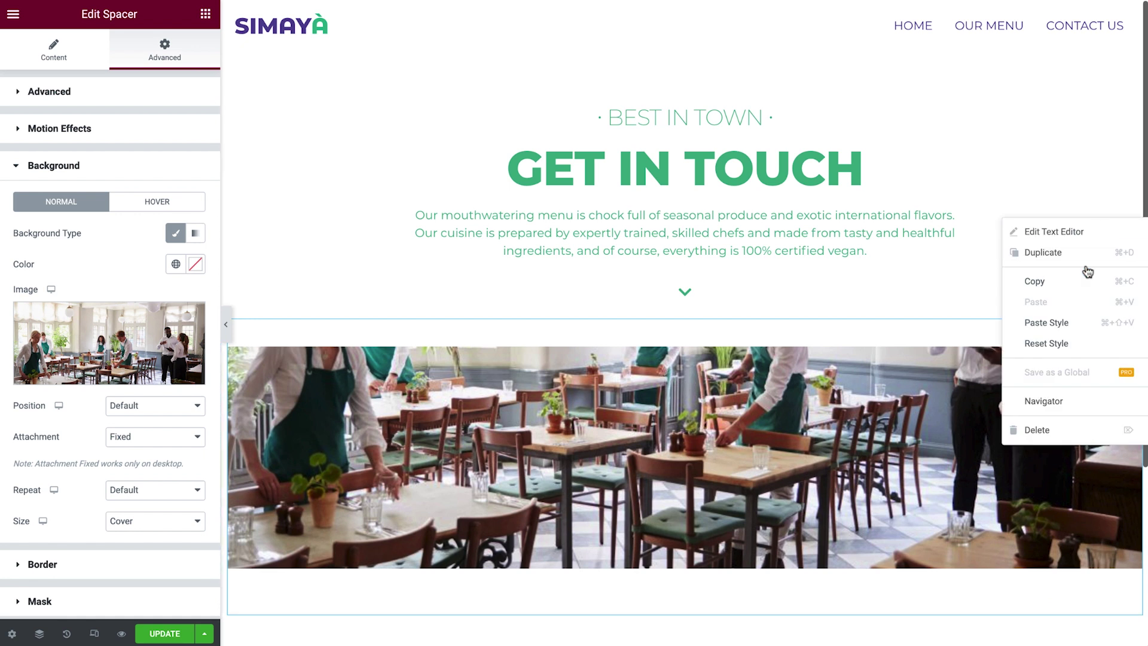
left_click(1070, 430)
right_click(1130, 217)
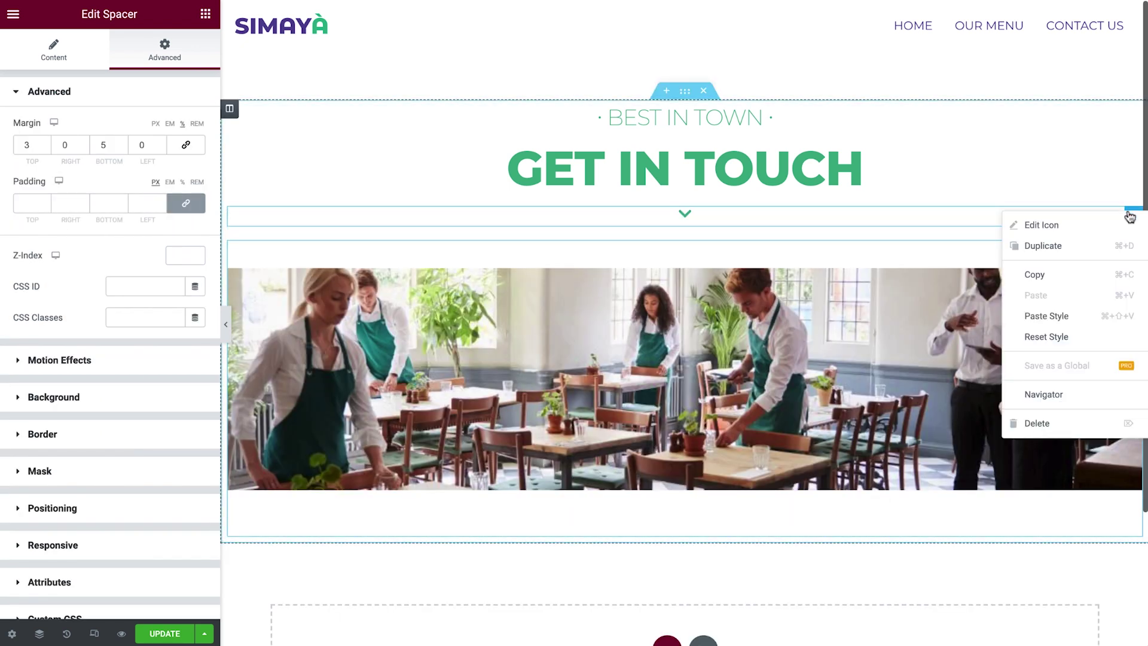
left_click(1098, 423)
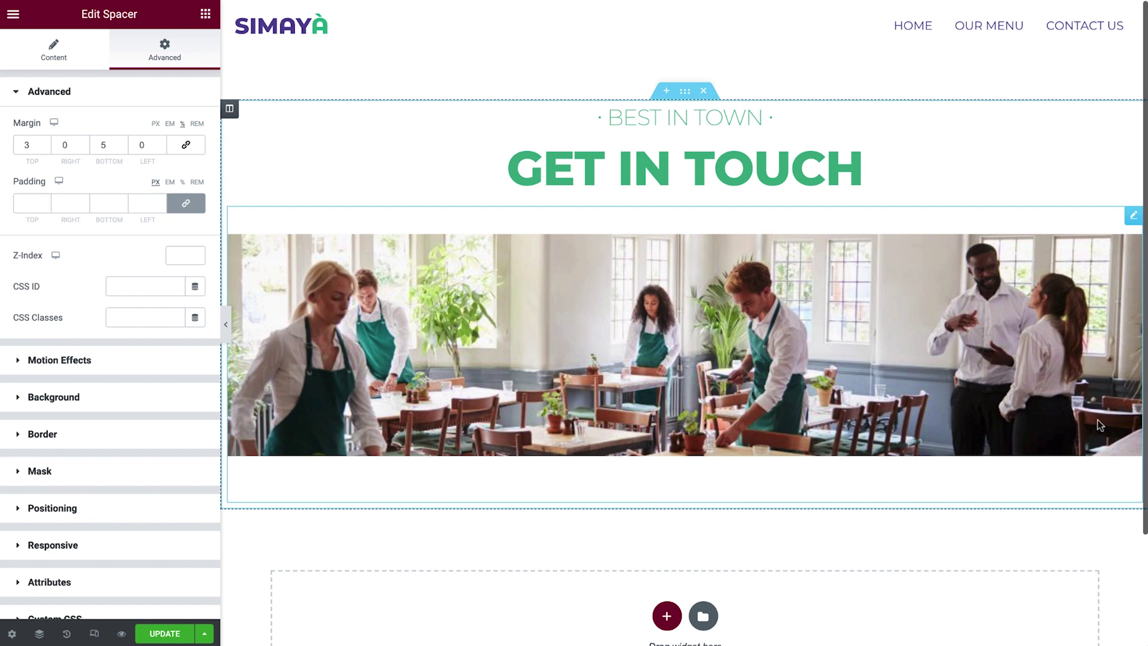
Add an inner section below the image and extend it to three columns
left_click(205, 13)
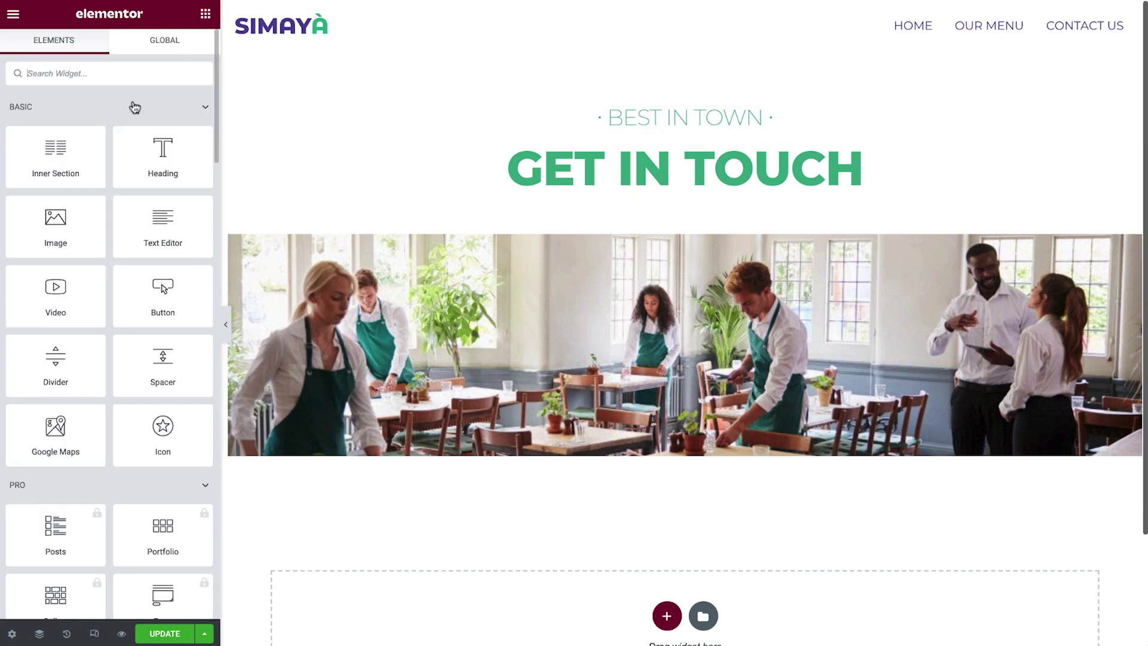
left_click_drag(73, 148, 354, 421)
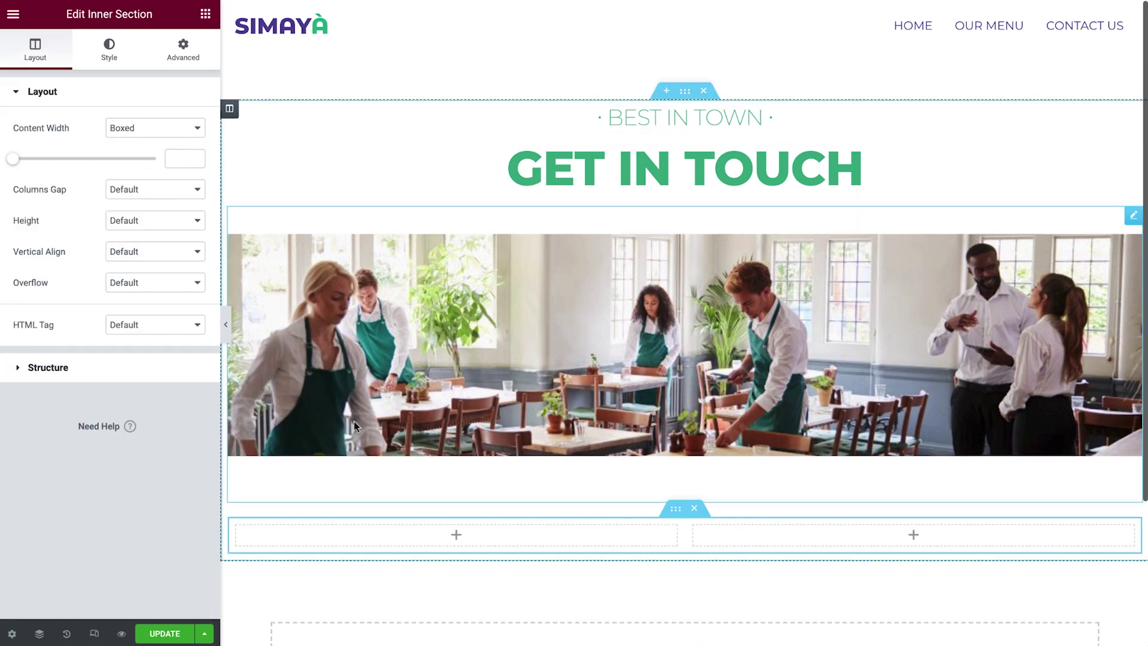
right_click(239, 531)
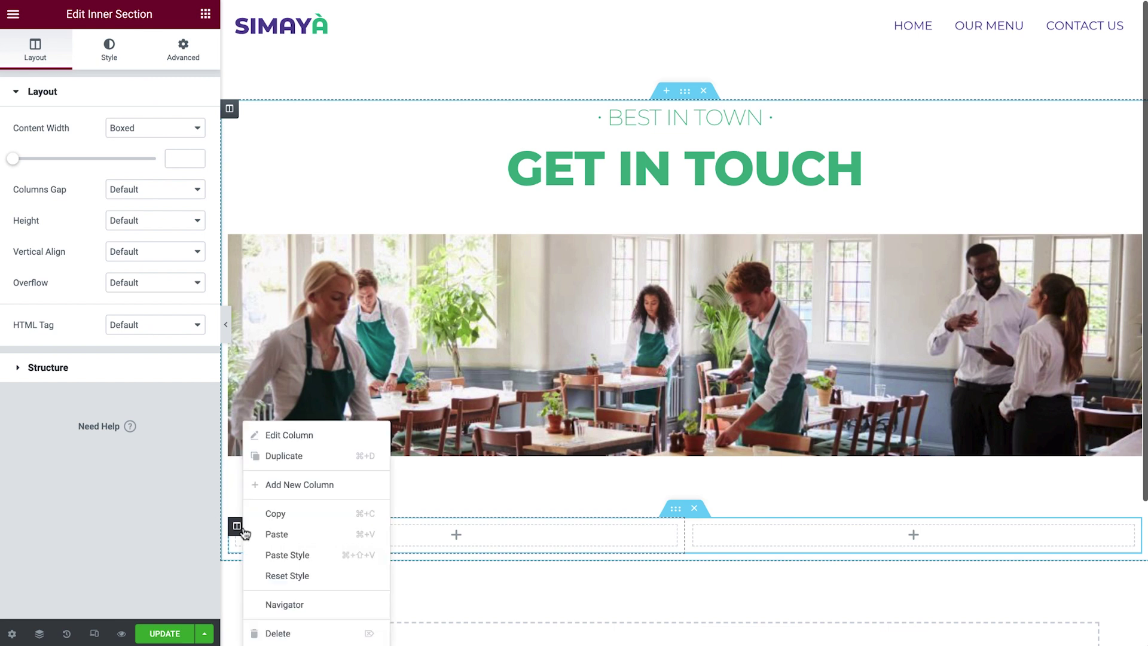
left_click(294, 485)
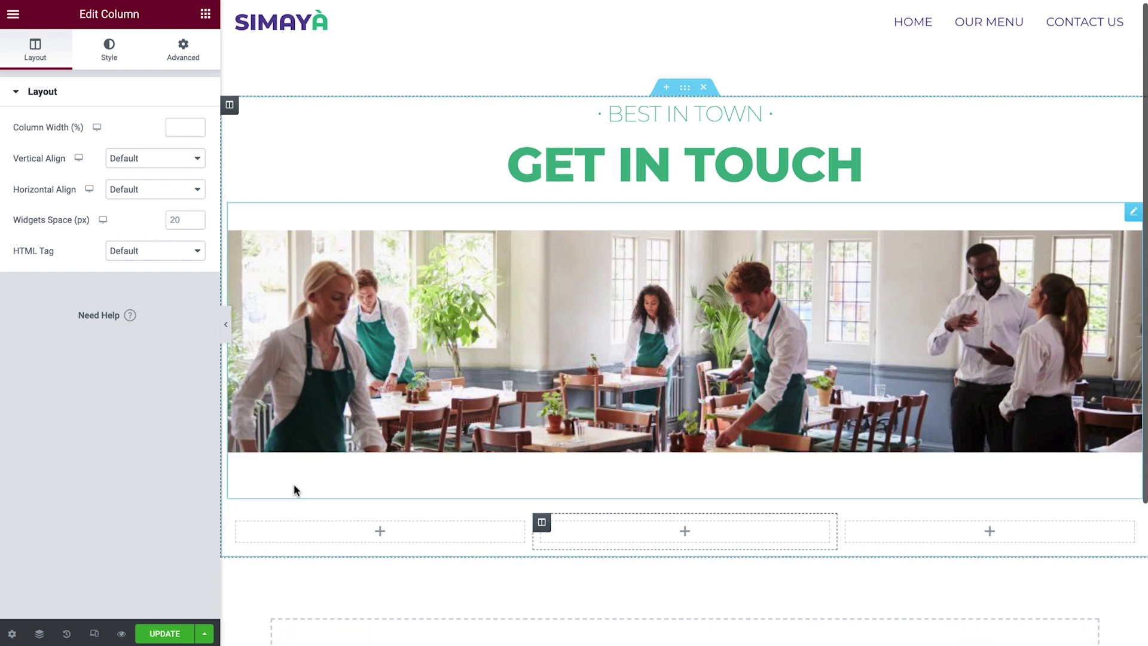
scroll(294, 485, "down", 3)
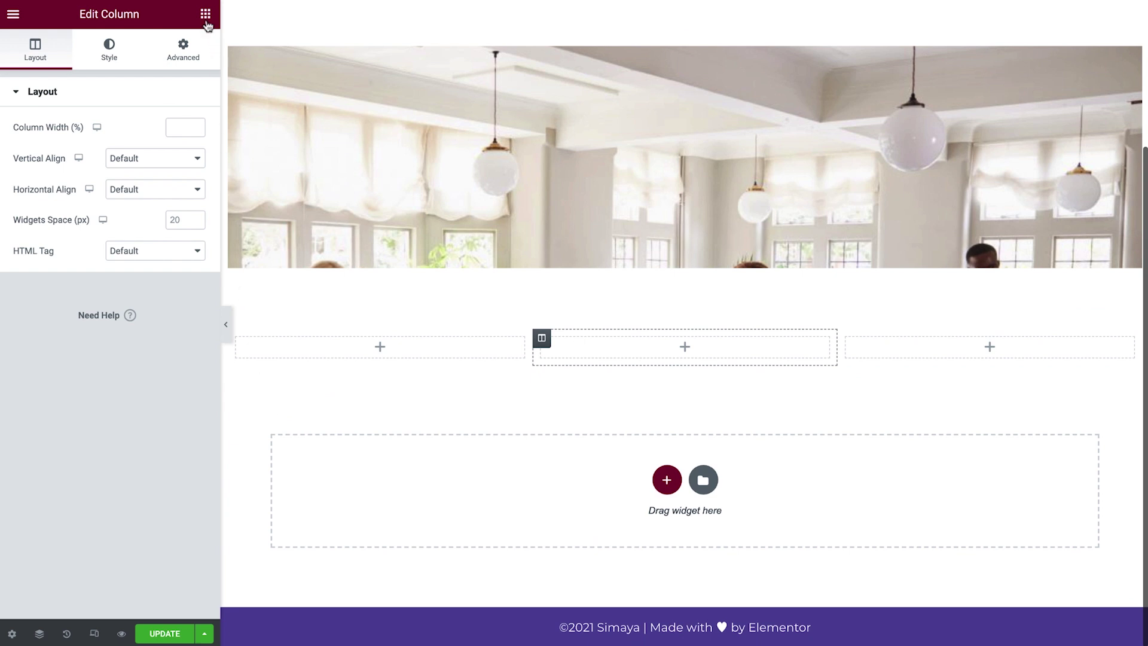
left_click(205, 15)
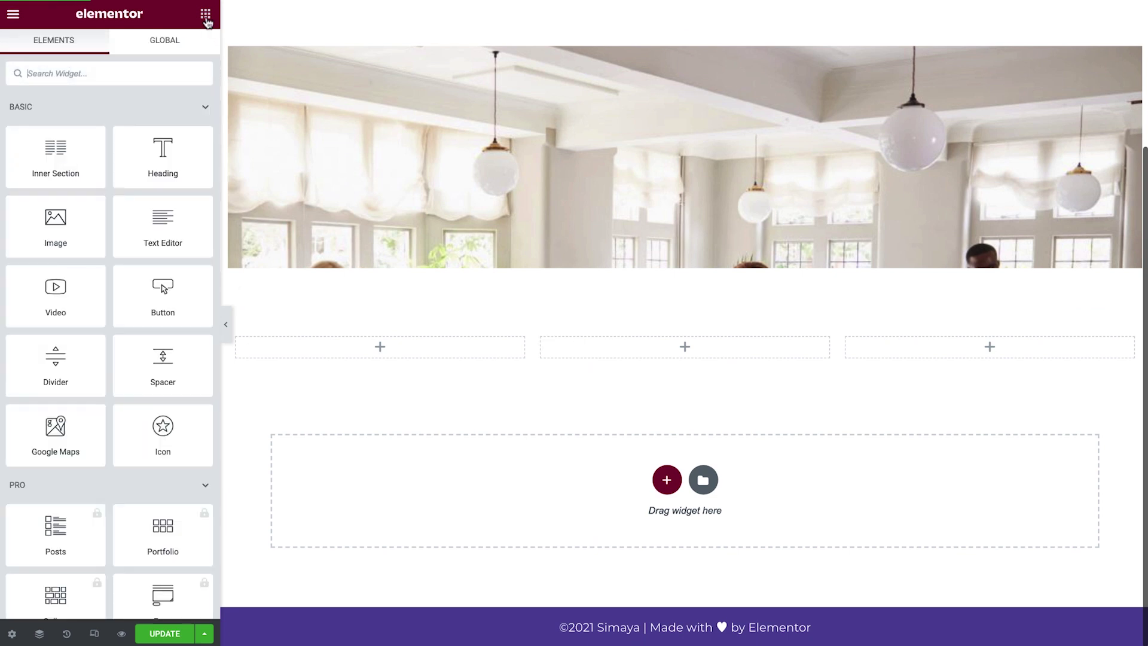
Place an Image Box in column one with the chat-bubbles icon, title 'Phone' and the phone number
type("image box")
left_click_drag(76, 119, 346, 352)
scroll(346, 352, "down", 4)
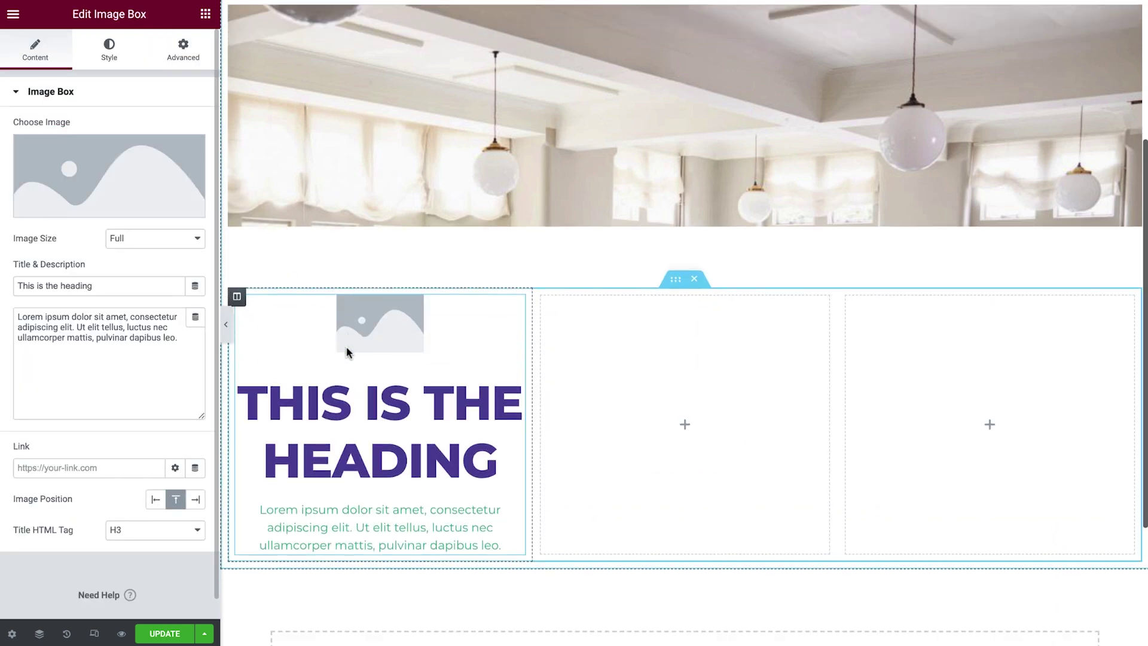
left_click(158, 174)
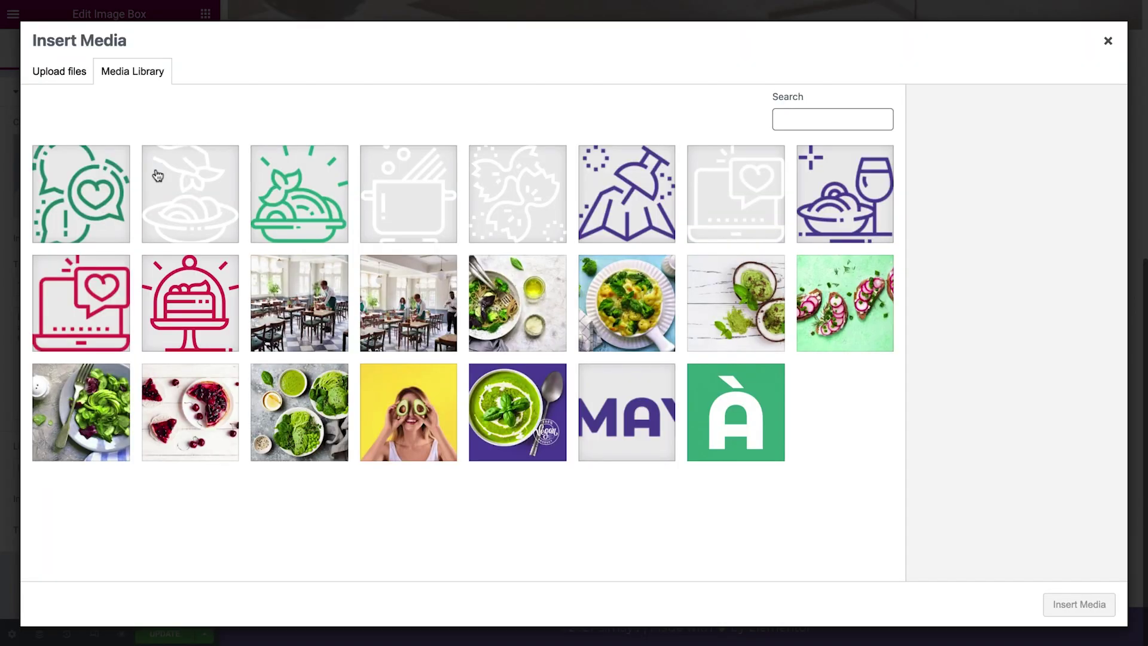
left_click(109, 184)
left_click(1070, 604)
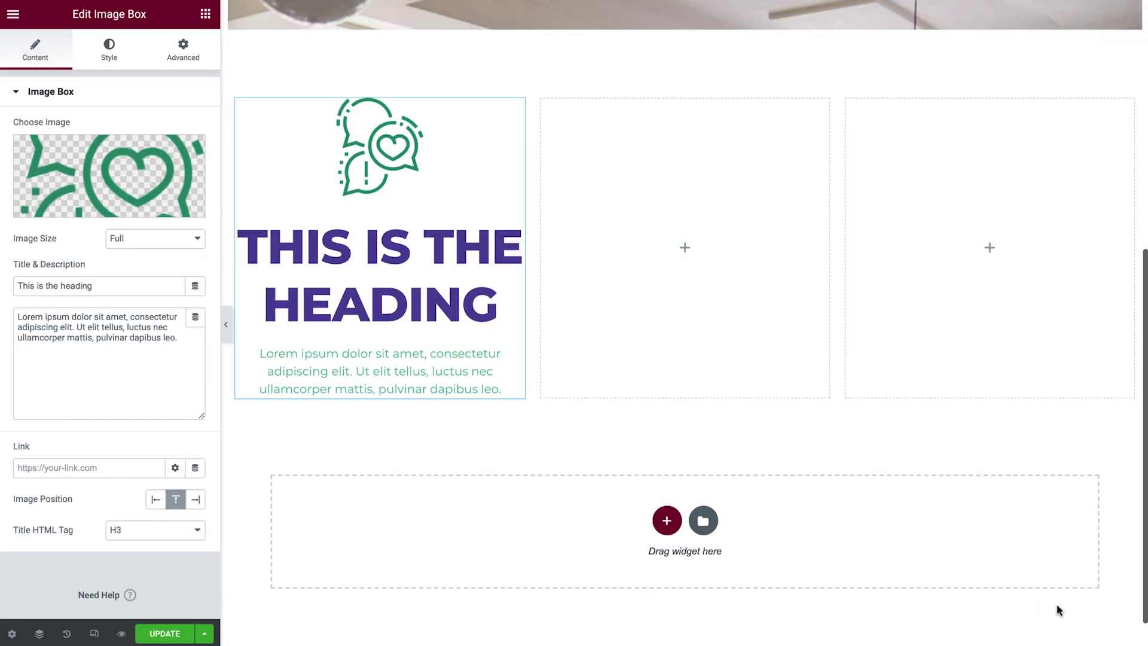
triple_click(131, 289)
type("Phone")
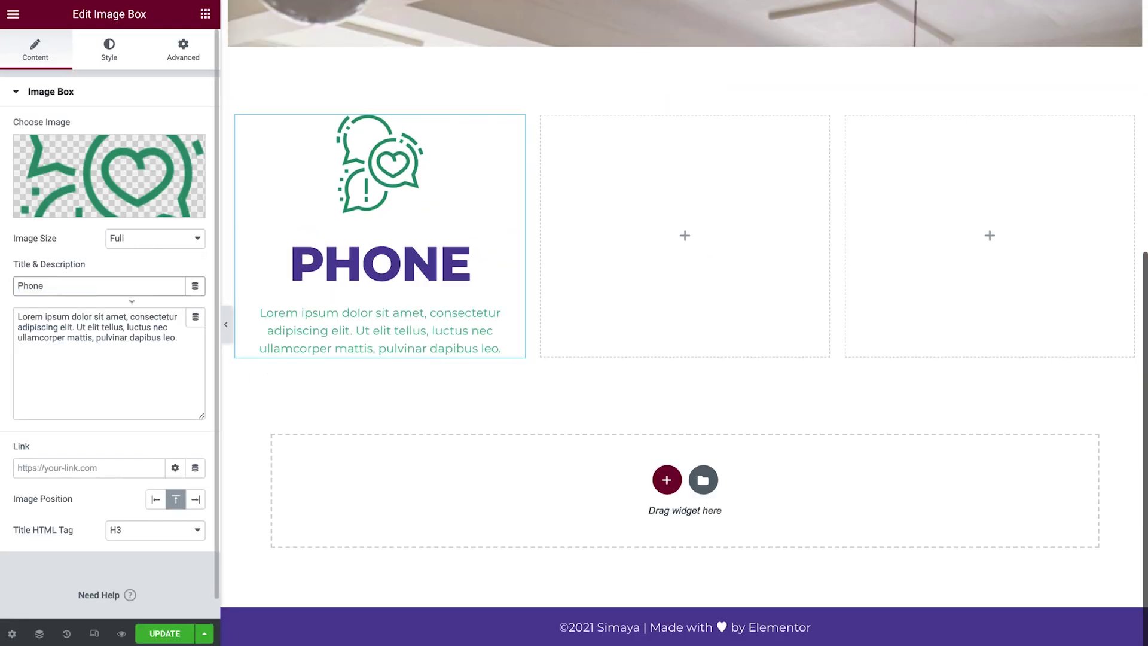
triple_click(186, 339)
type("+ 01 234 567 89")
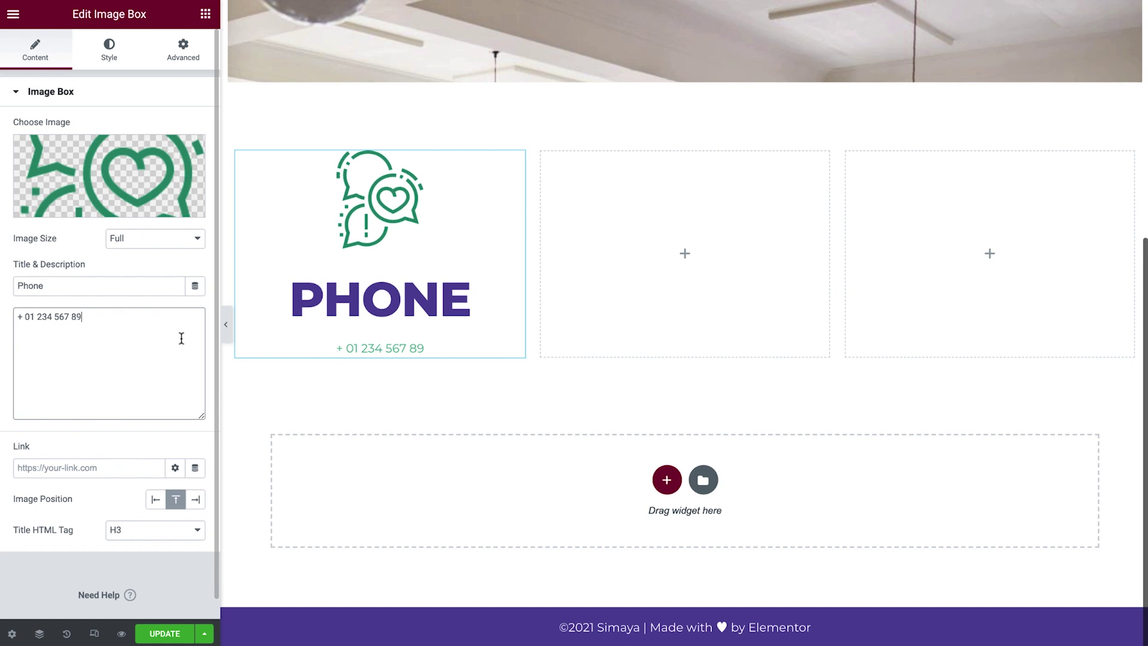
Set the image width to 20% and give the title Basil colour and Button Text font
left_click(108, 53)
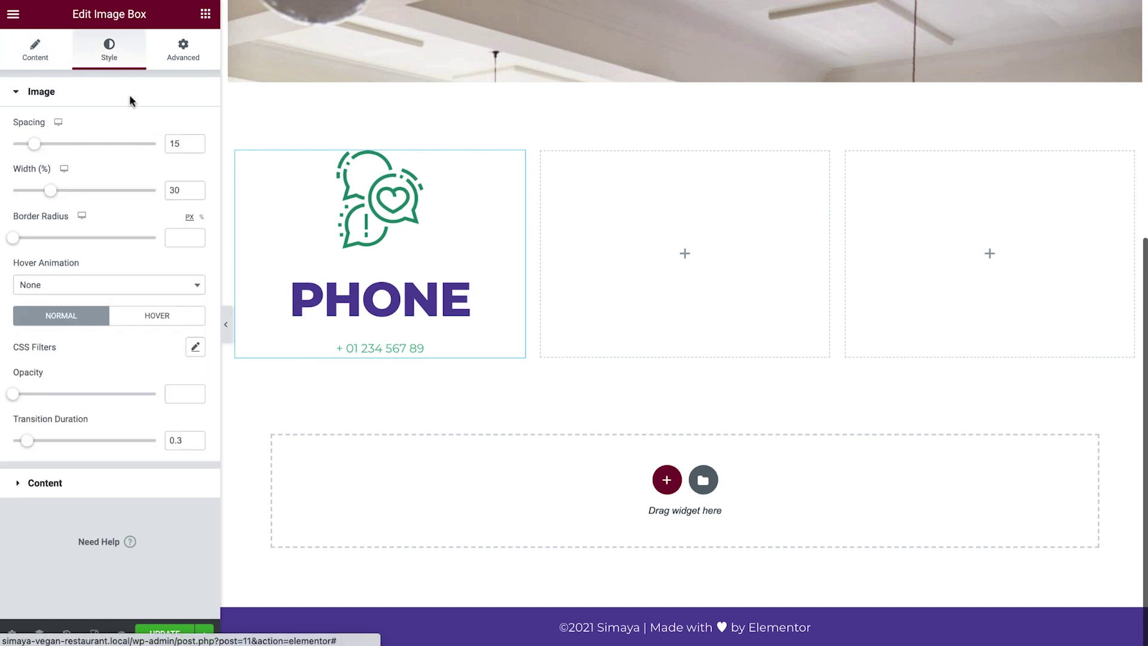
double_click(174, 190)
type("20")
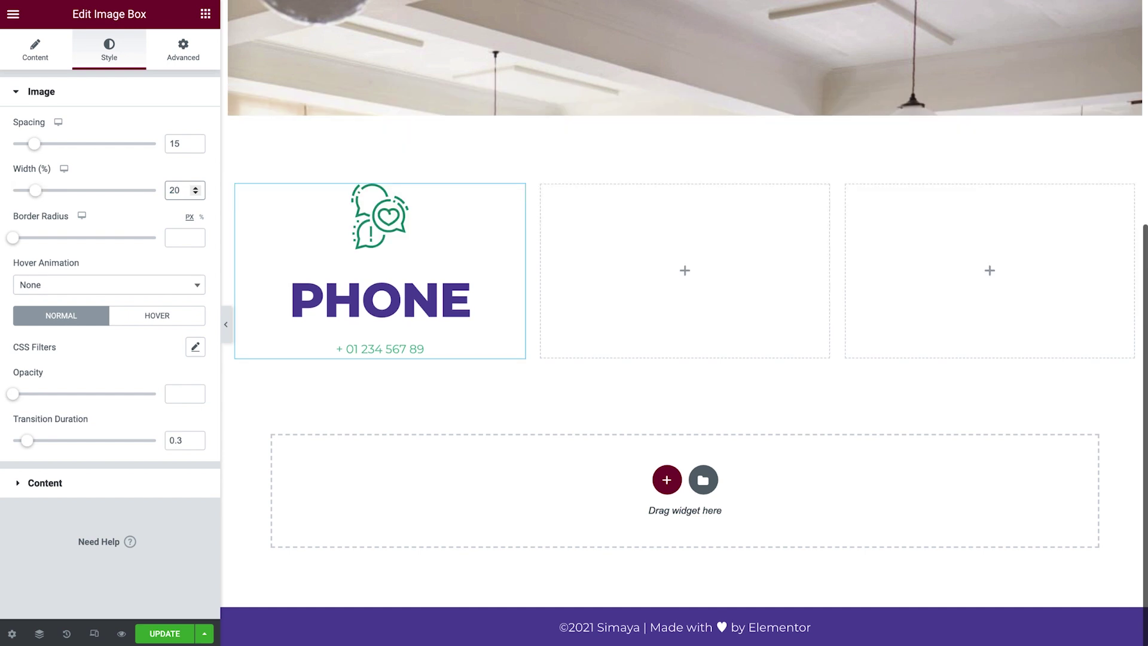
left_click(128, 485)
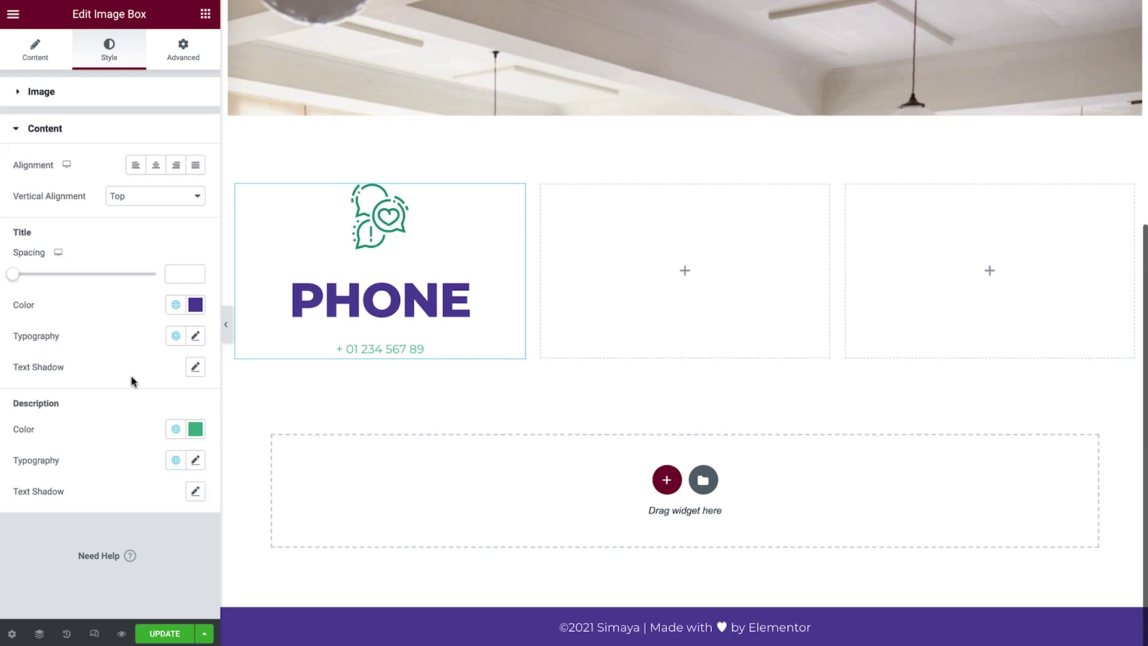
left_click(175, 306)
left_click(144, 425)
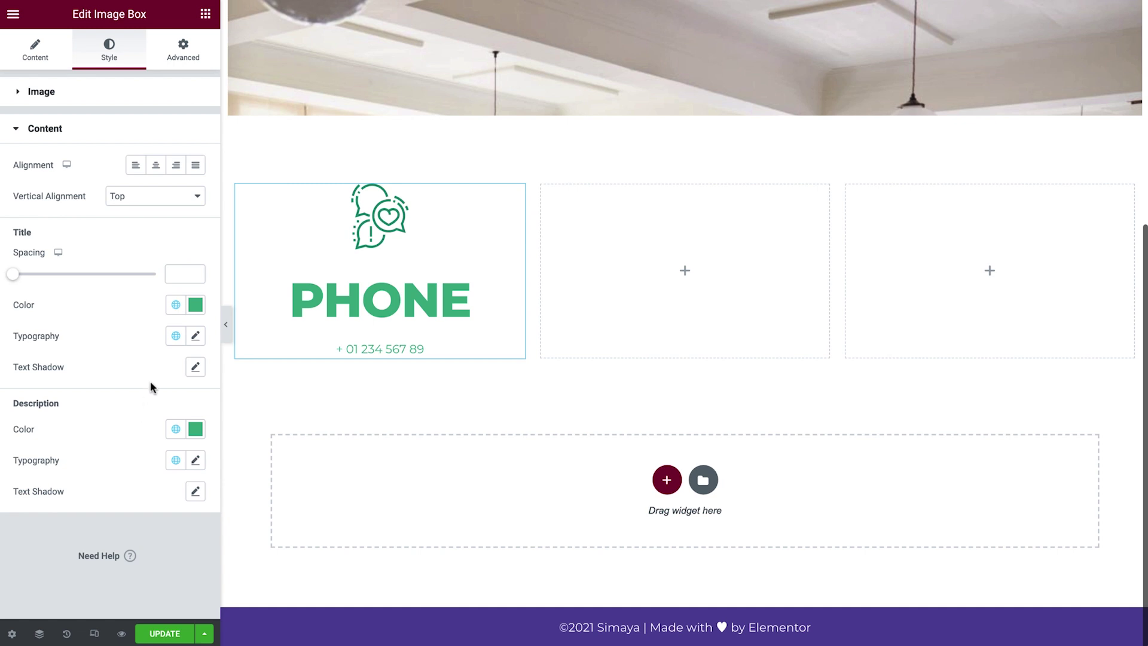
left_click(175, 336)
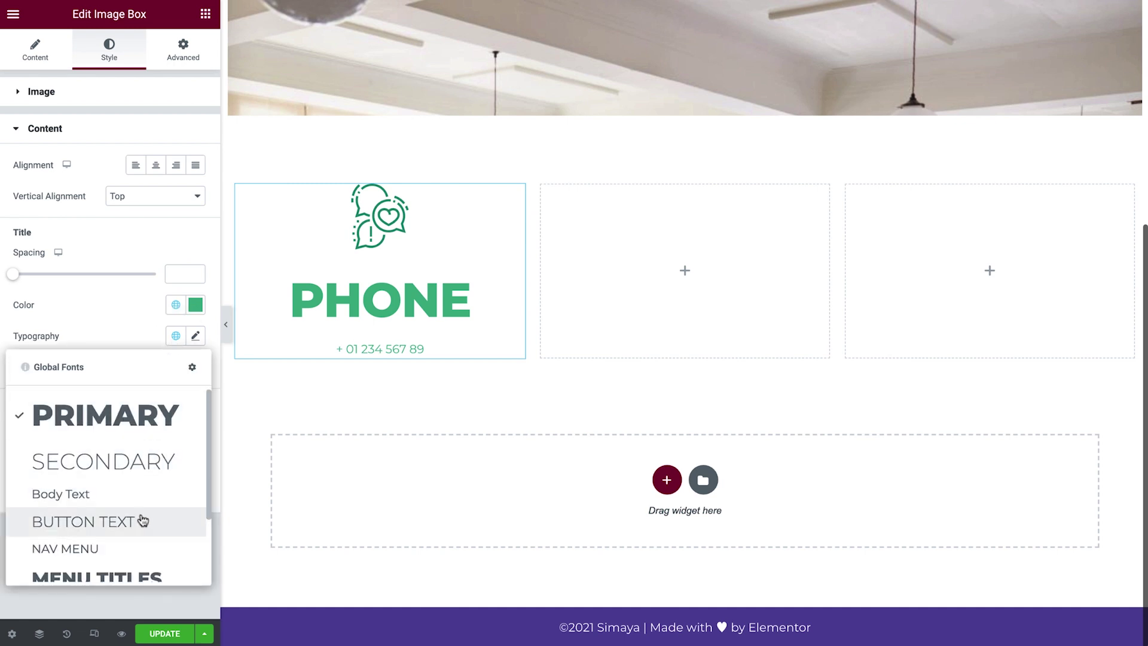
left_click(144, 521)
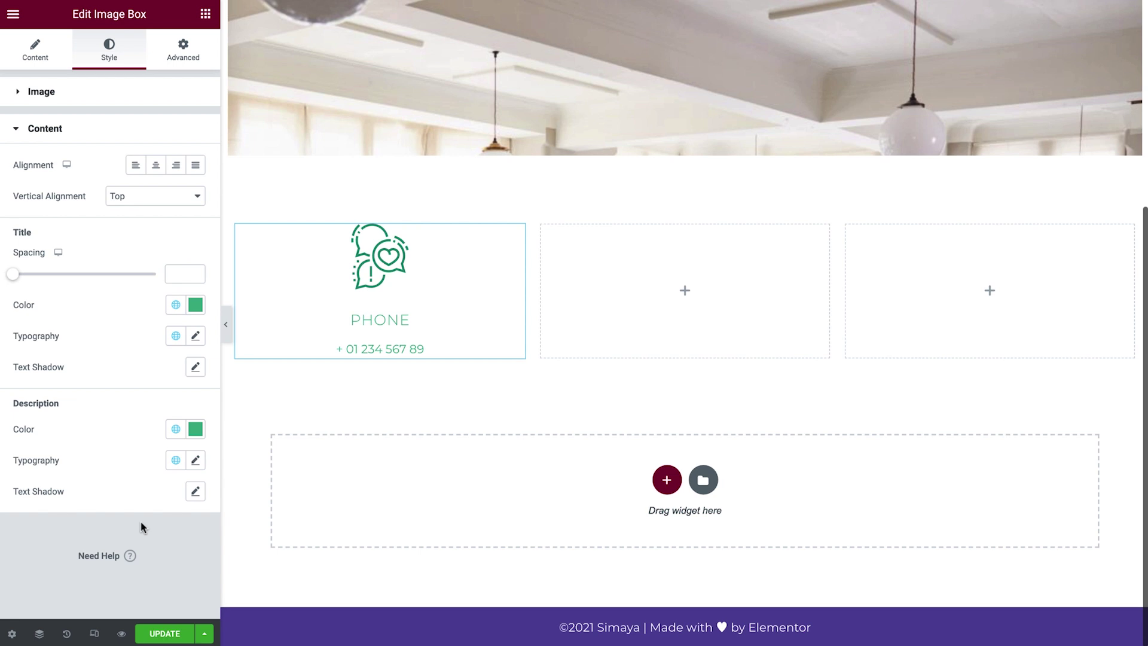
Set the box padding to 10/20/10/20 px for top, right, bottom and left
left_click(184, 57)
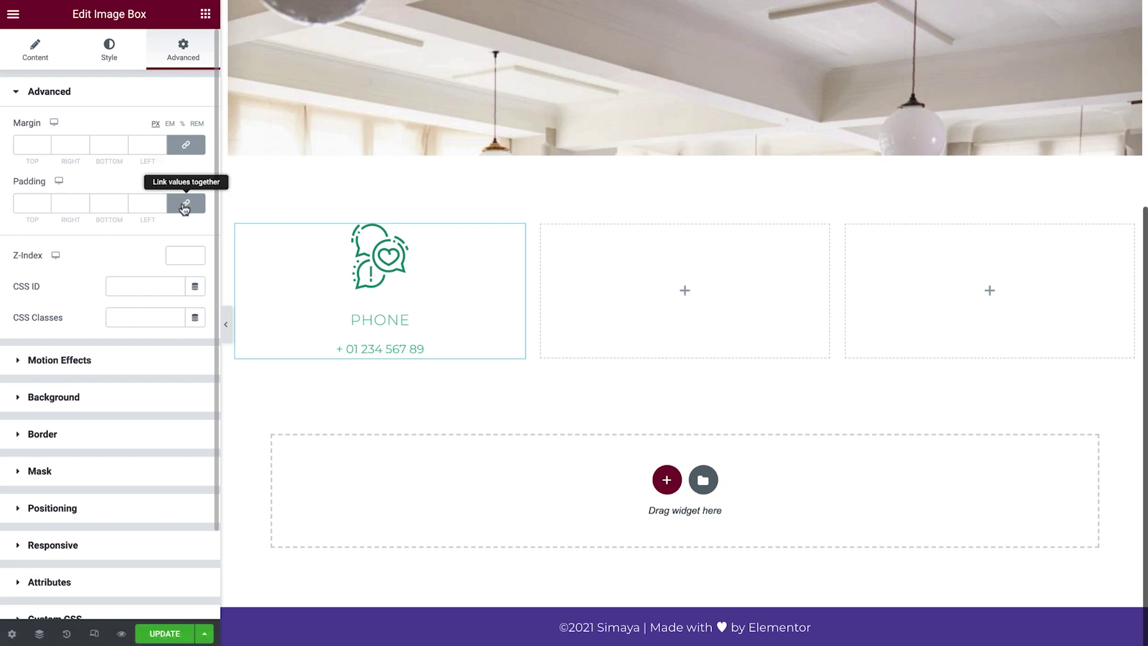
left_click(185, 206)
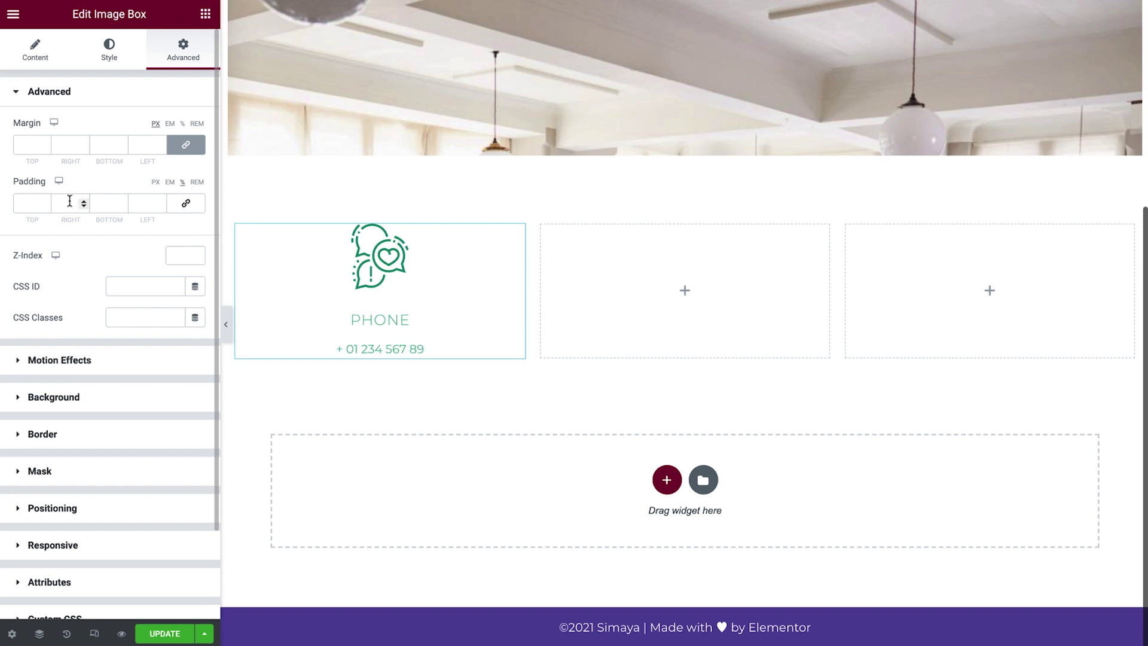
left_click(35, 202)
type("10")
key("Tab")
type("20")
key("Tab")
type("10")
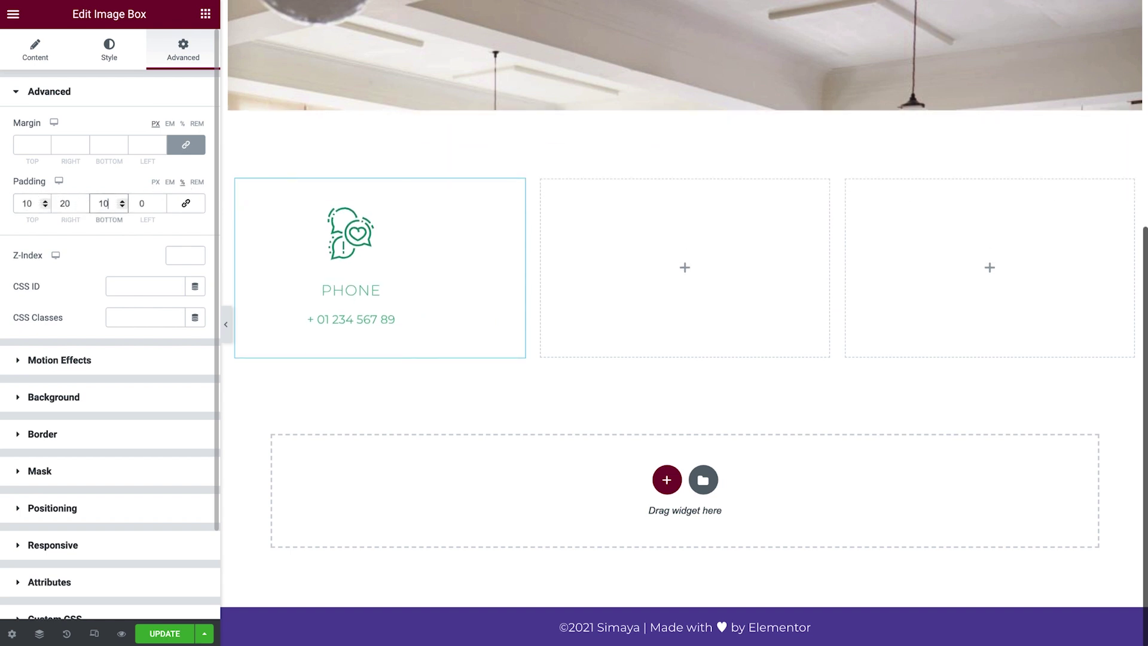
key("Tab")
type("20")
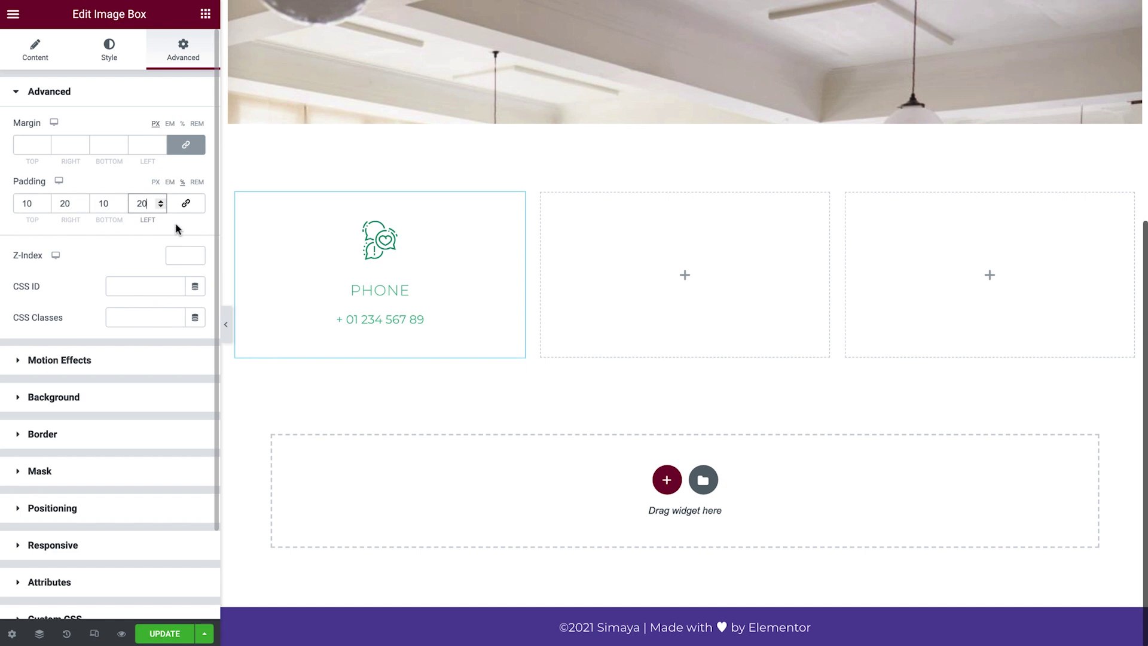
Duplicate the Phone column twice and delete the two leftover empty columns
right_click(237, 195)
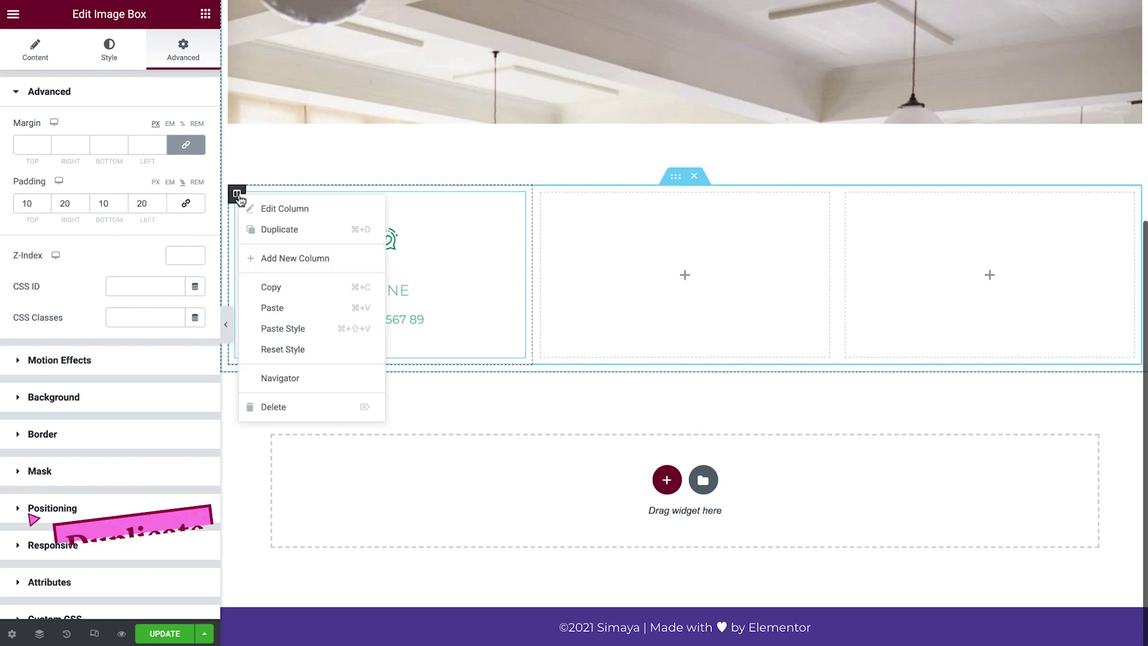
left_click(313, 229)
right_click(465, 219)
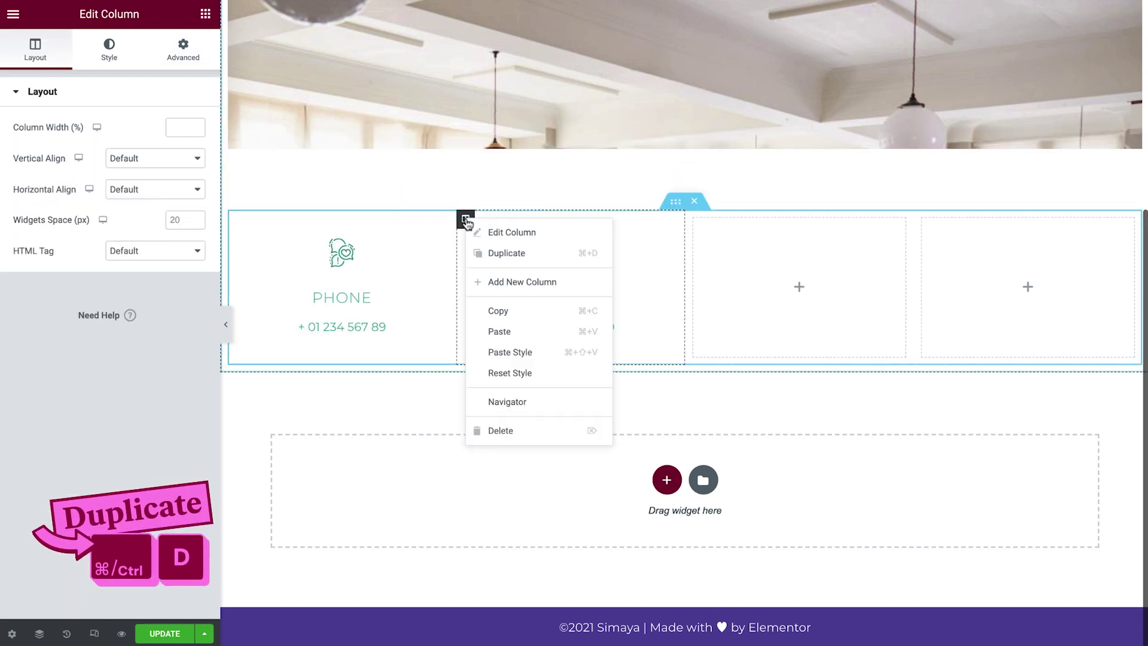
left_click(526, 252)
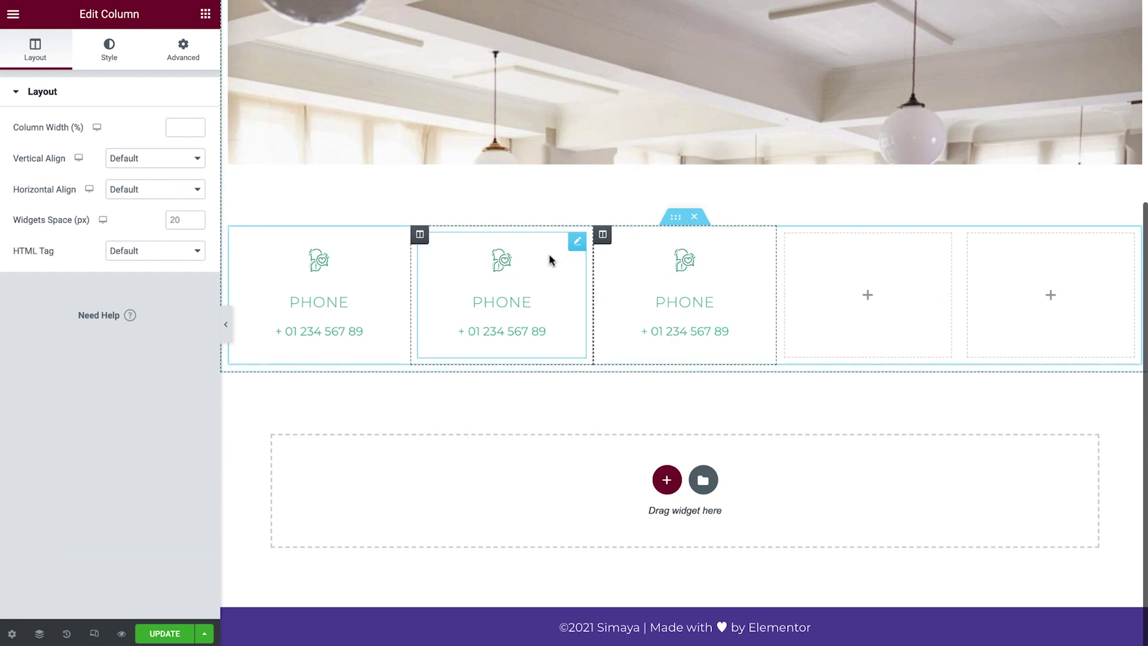
right_click(785, 236)
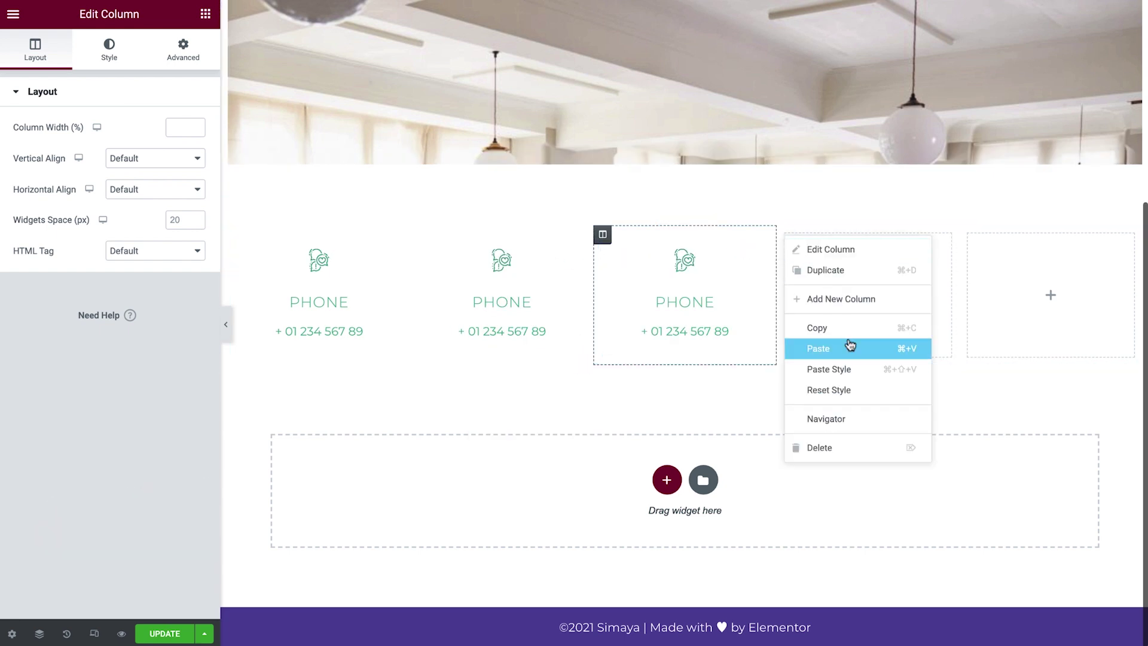
left_click(800, 448)
right_click(922, 220)
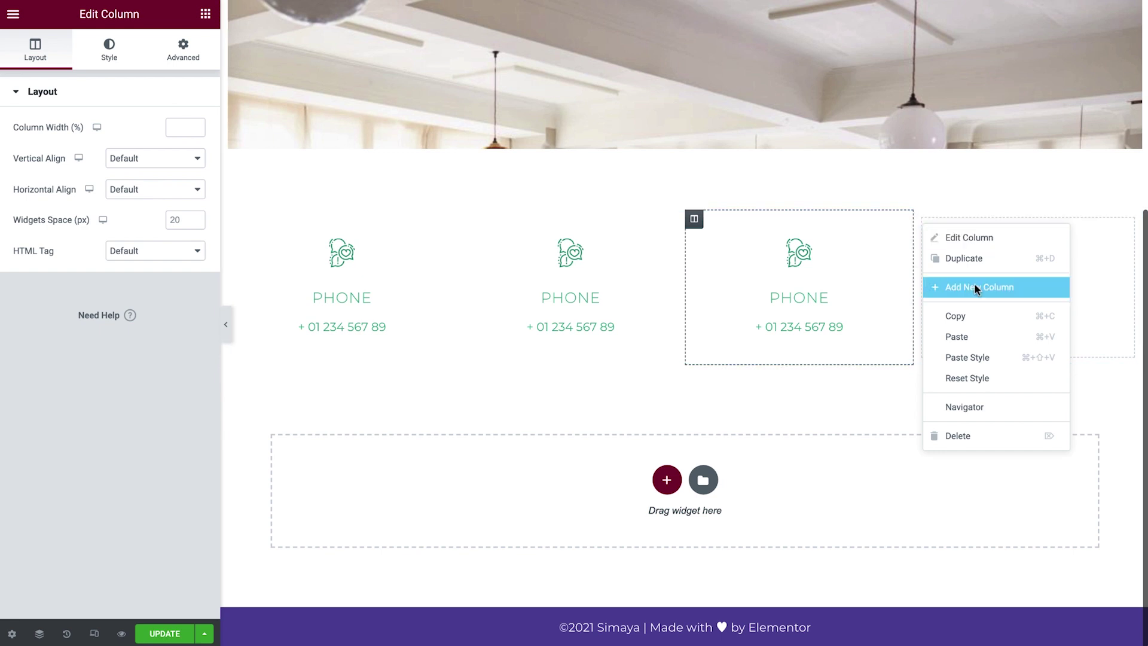
left_click(1003, 436)
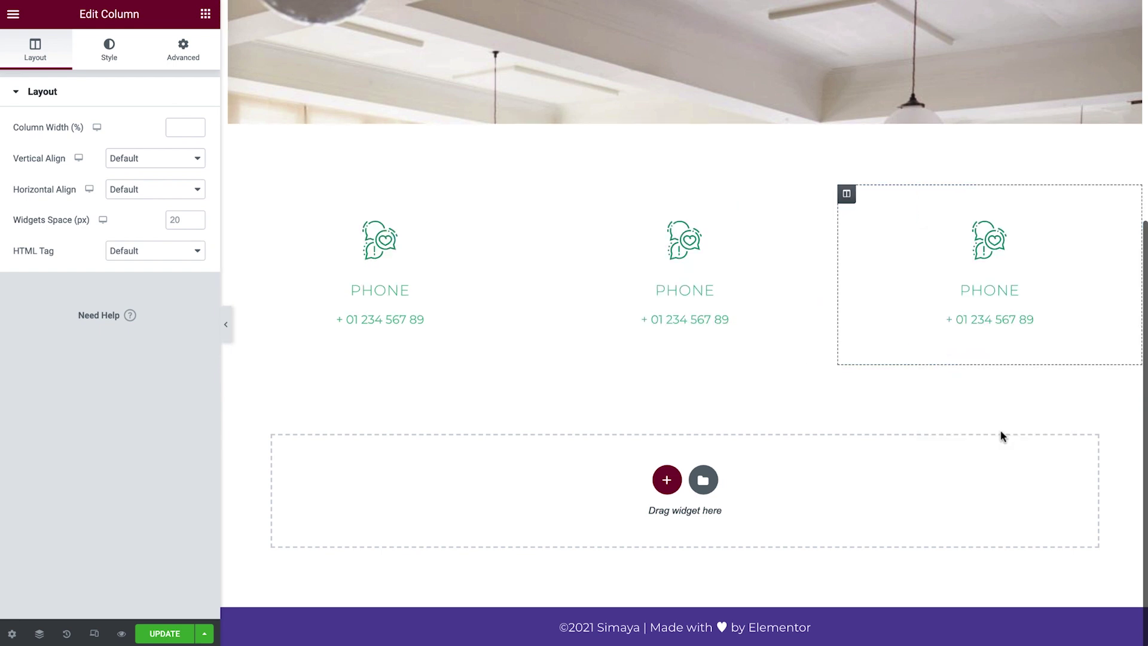
Turn the middle box into an E-Mail box with the email icon and the email address
left_click(674, 257)
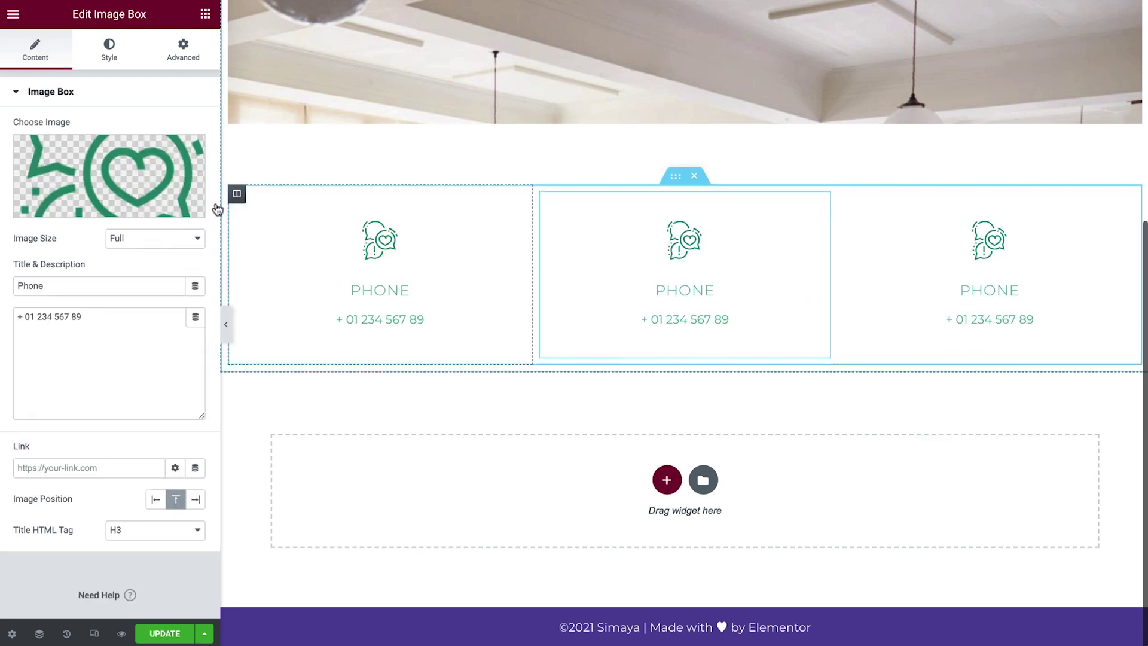
left_click(154, 183)
left_click(108, 301)
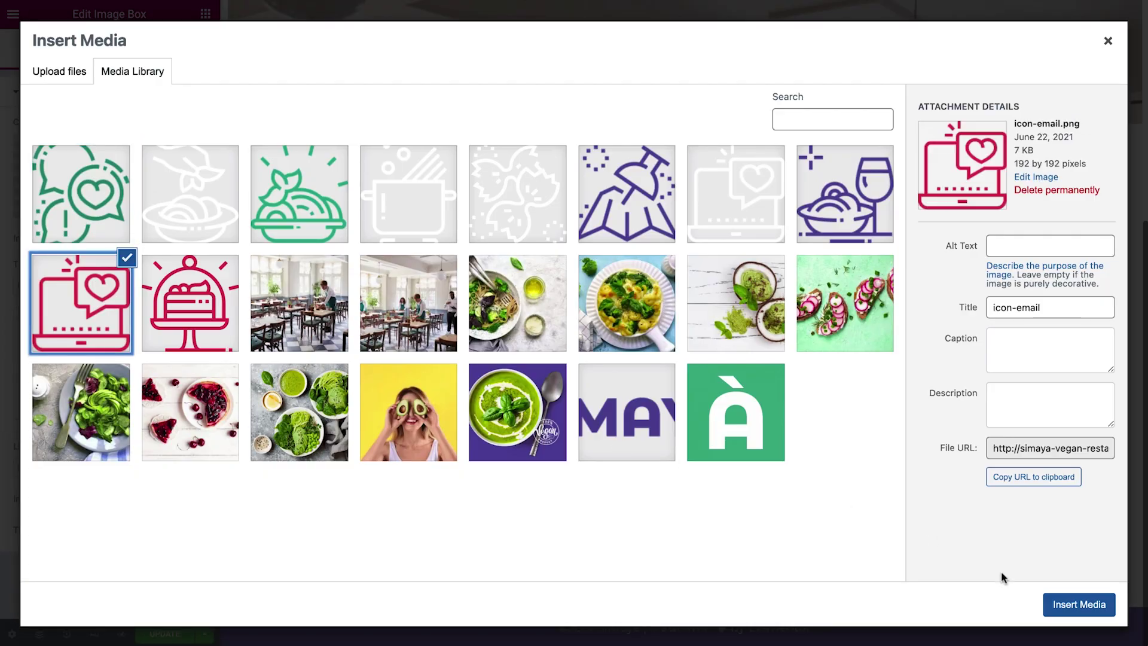
left_click(1076, 603)
double_click(52, 286)
type("E-Mail")
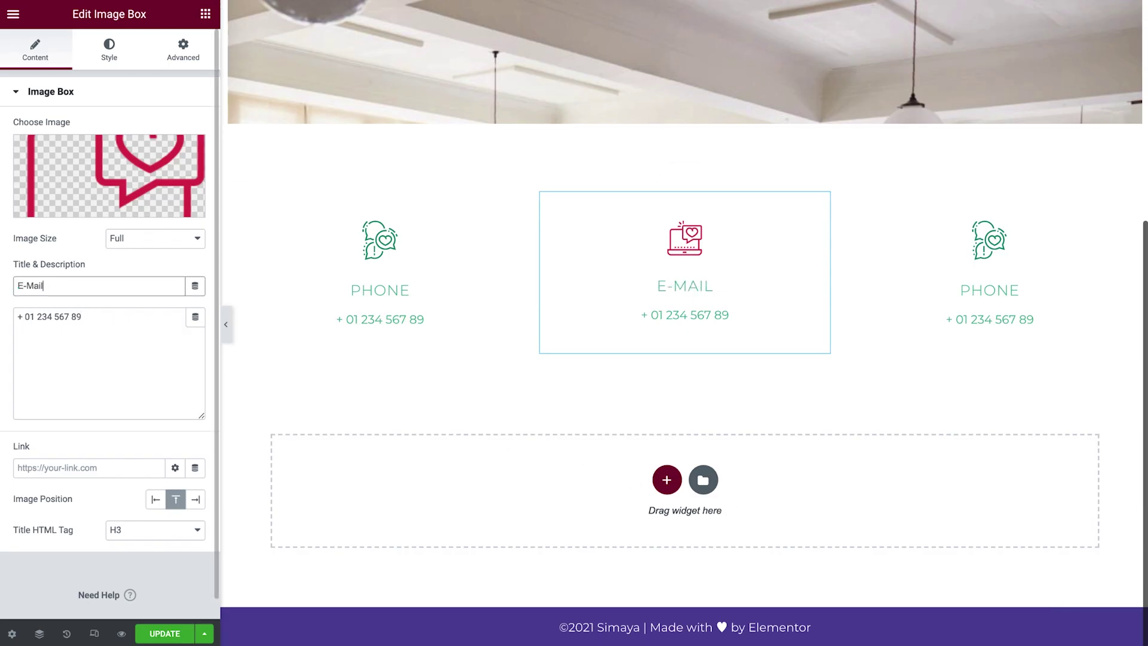
key("Tab")
key("ctrl+a")
key("ctrl+v")
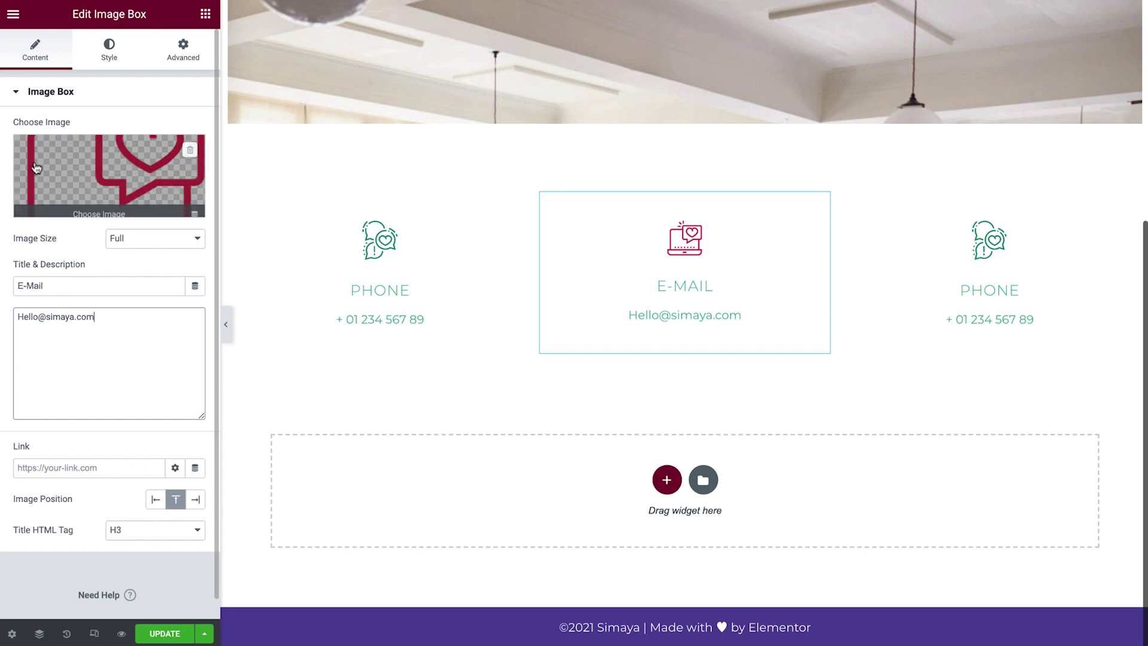
Colour the E-Mail title and description Raspberry
left_click(106, 51)
left_click(119, 477)
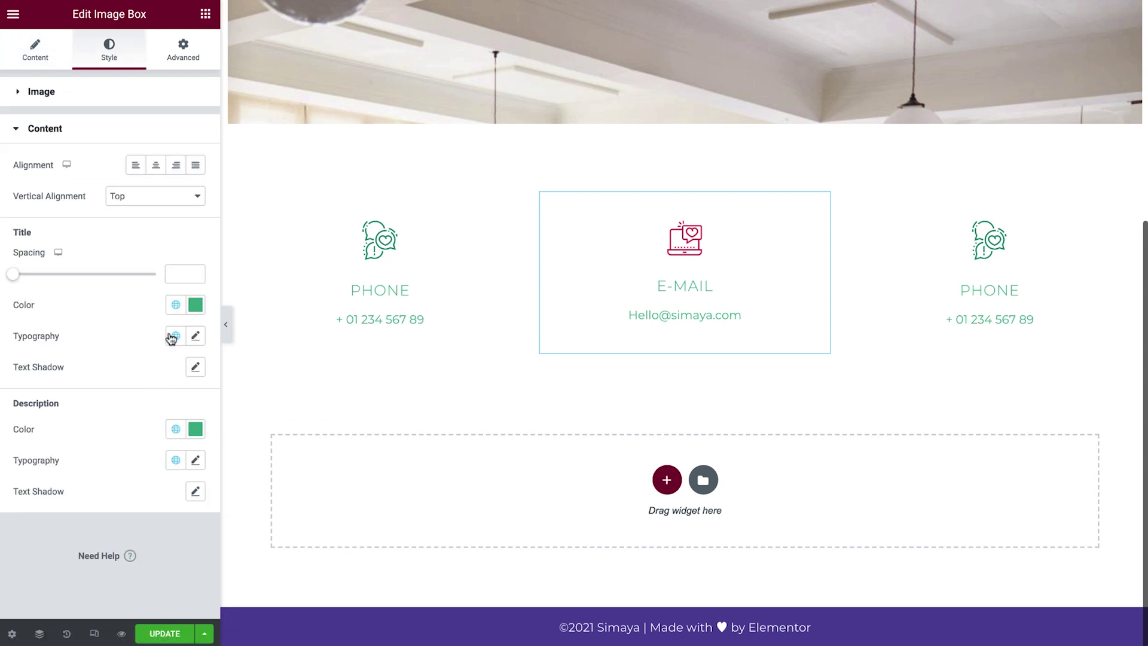
left_click(175, 303)
left_click(61, 450)
left_click(175, 429)
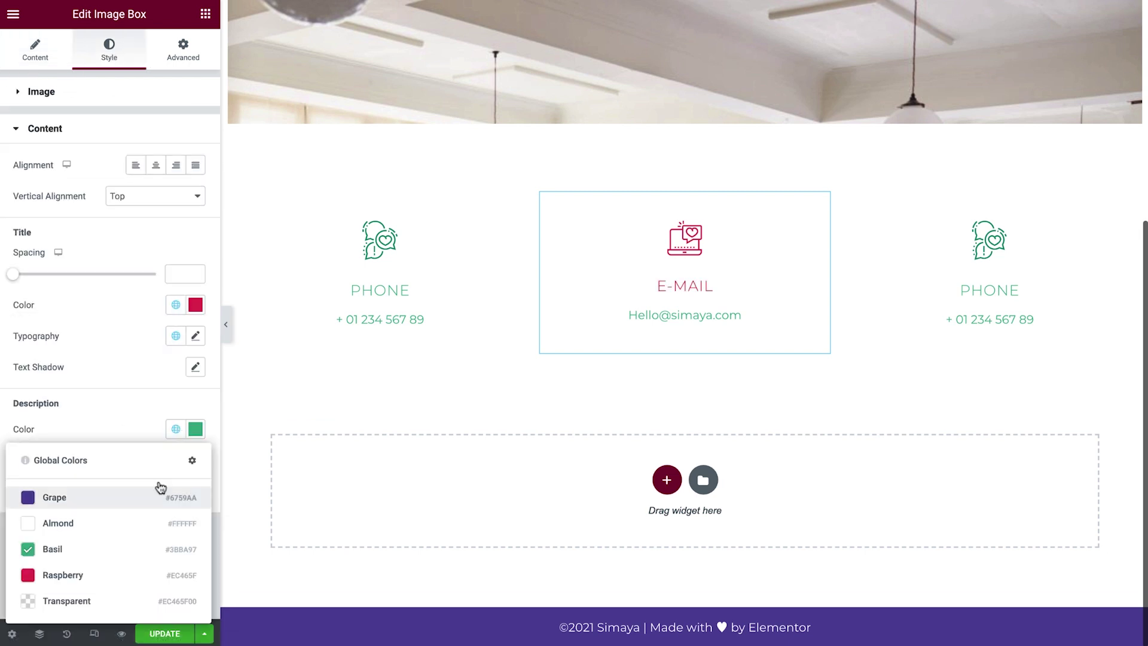
left_click(126, 575)
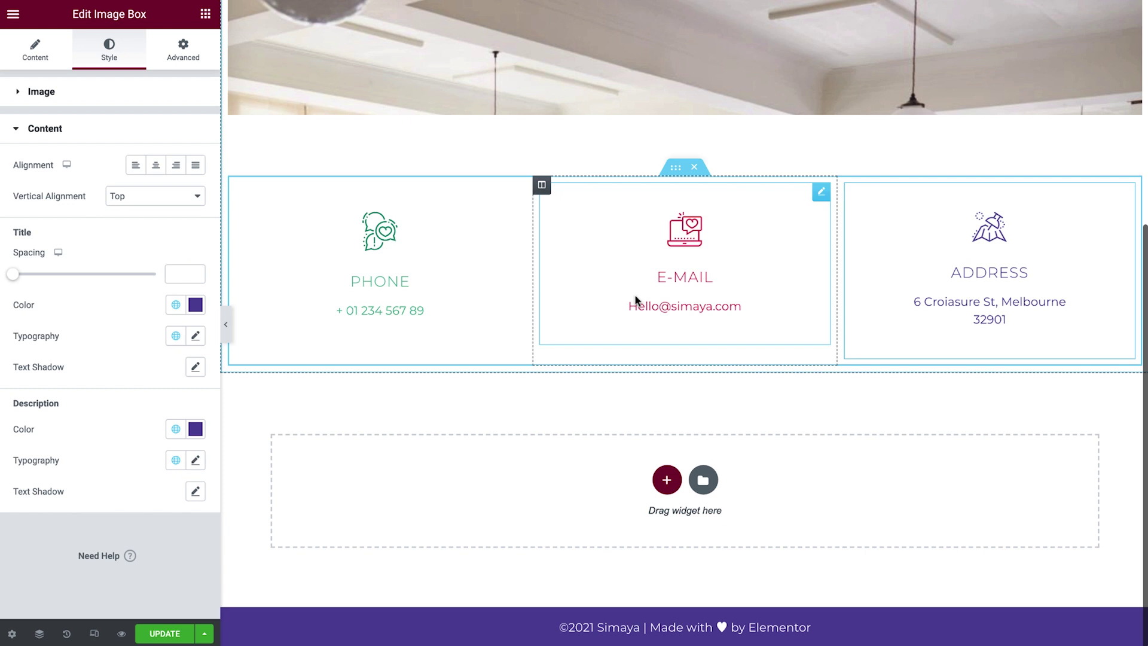
Duplicate the Phone box and move it and the E-mail box into full-width sections above the row
right_click(516, 193)
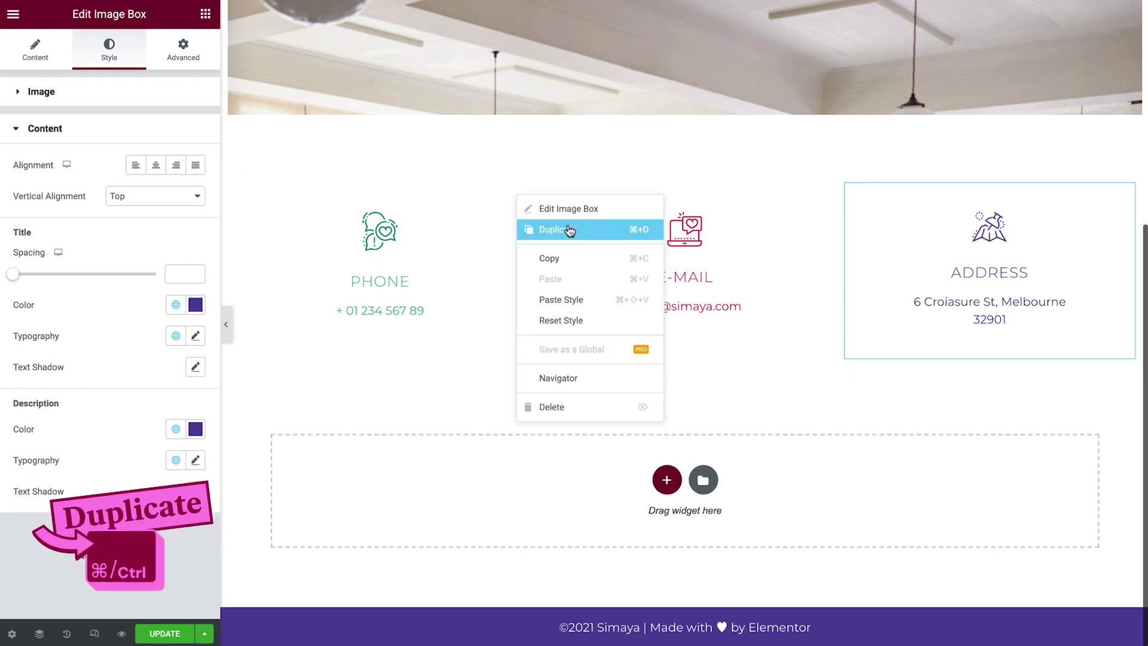
left_click(610, 231)
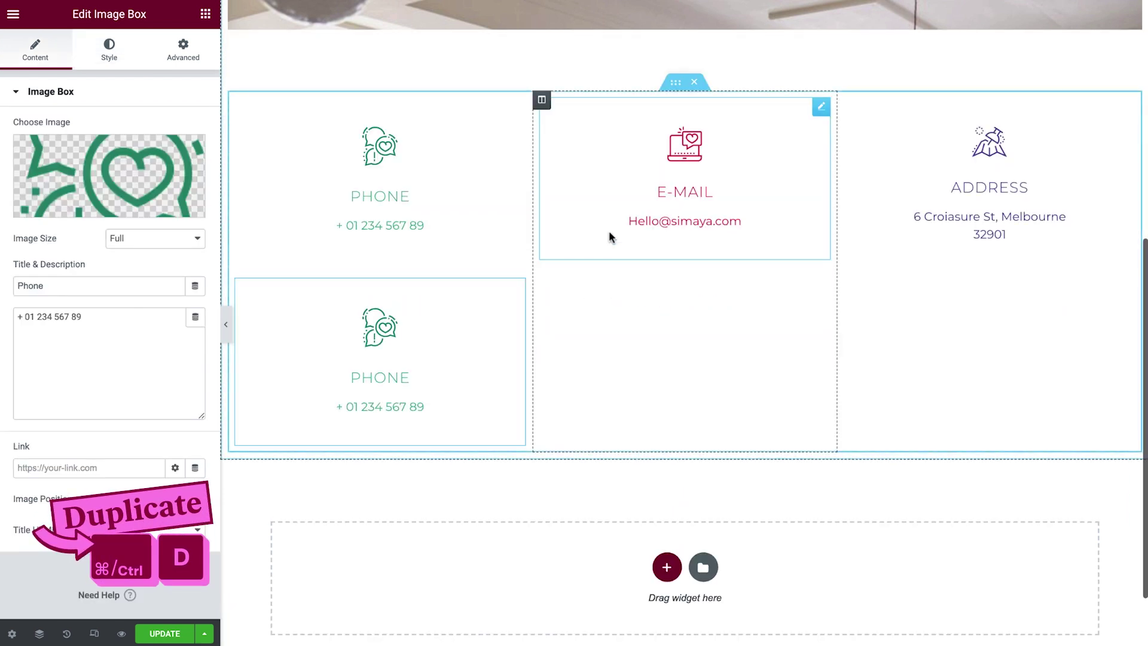
left_click_drag(514, 291, 640, 138)
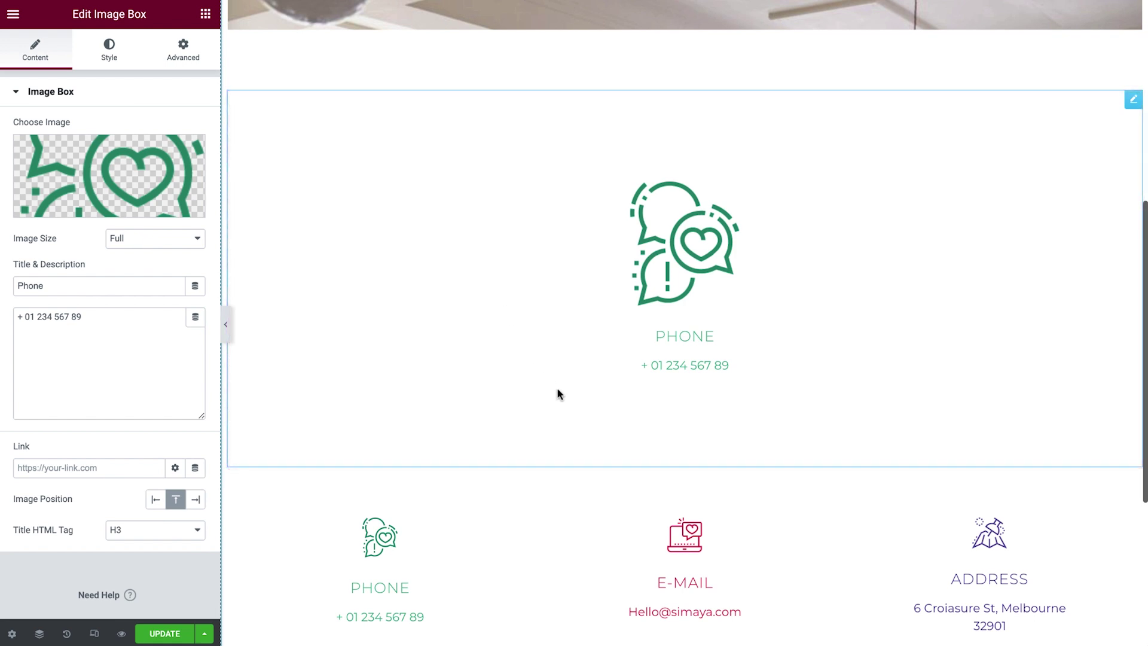
left_click_drag(819, 499, 816, 451)
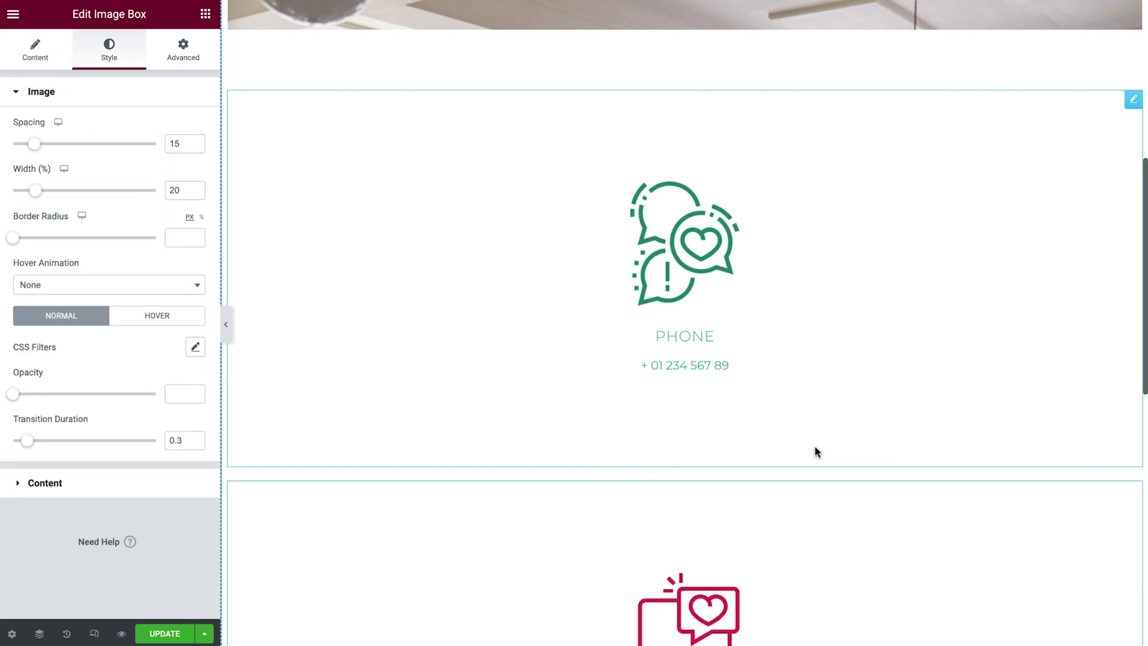
scroll(815, 449, "down", 2)
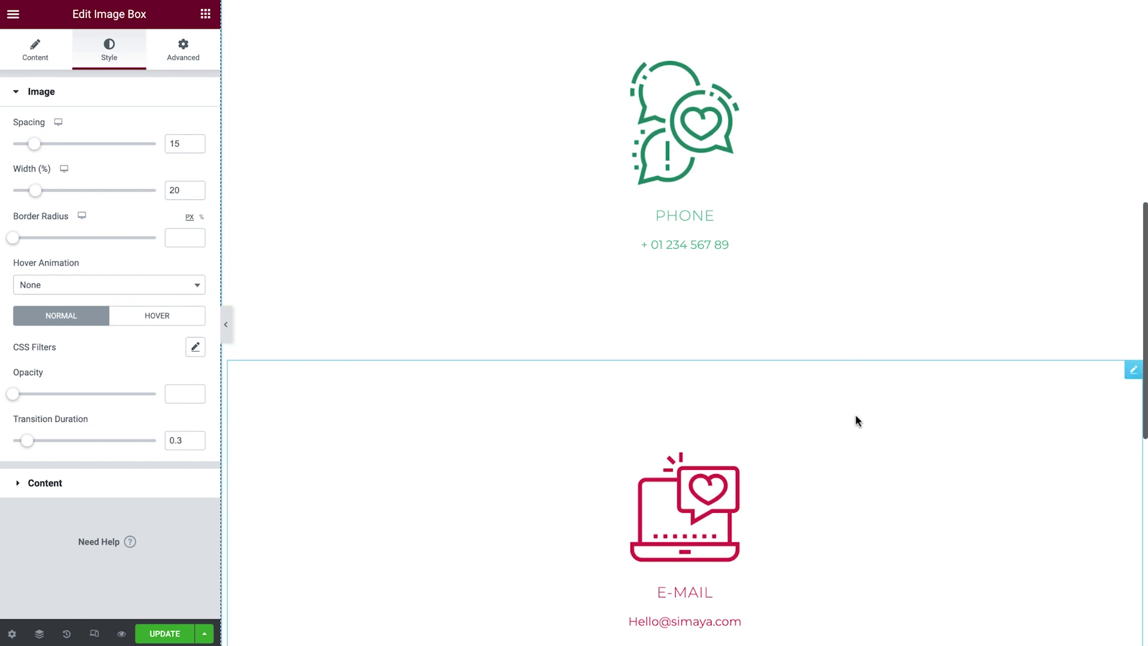
Set the standalone Phone box's Advanced > Positioning width to Custom
left_click(1010, 190)
scroll(1010, 191, "up", 1)
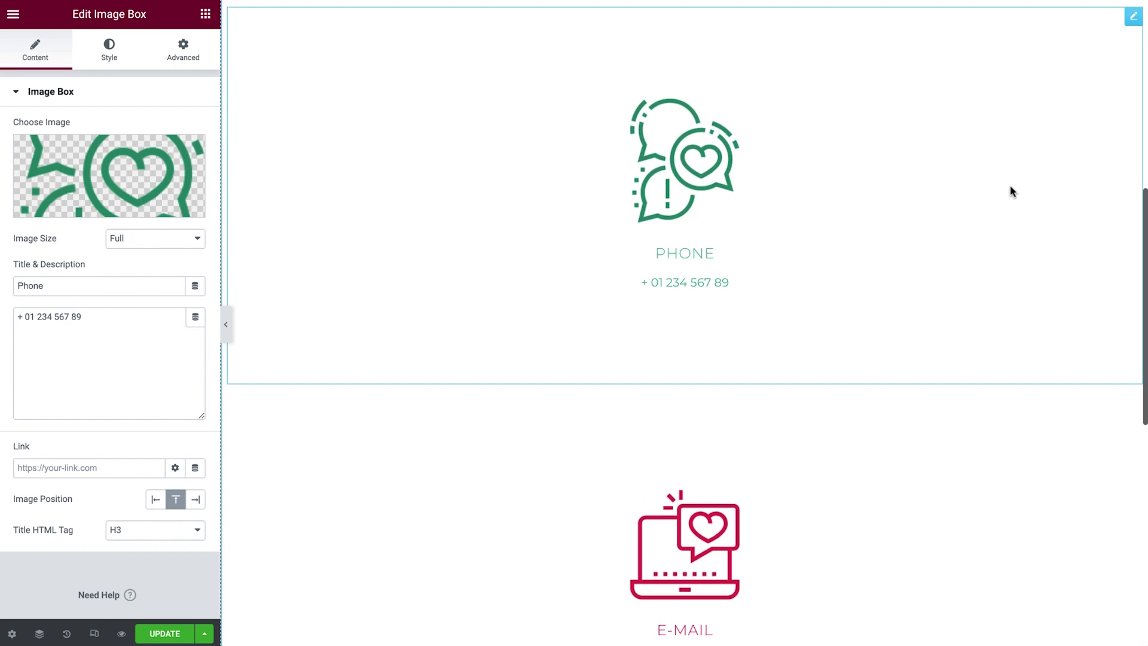
left_click(198, 59)
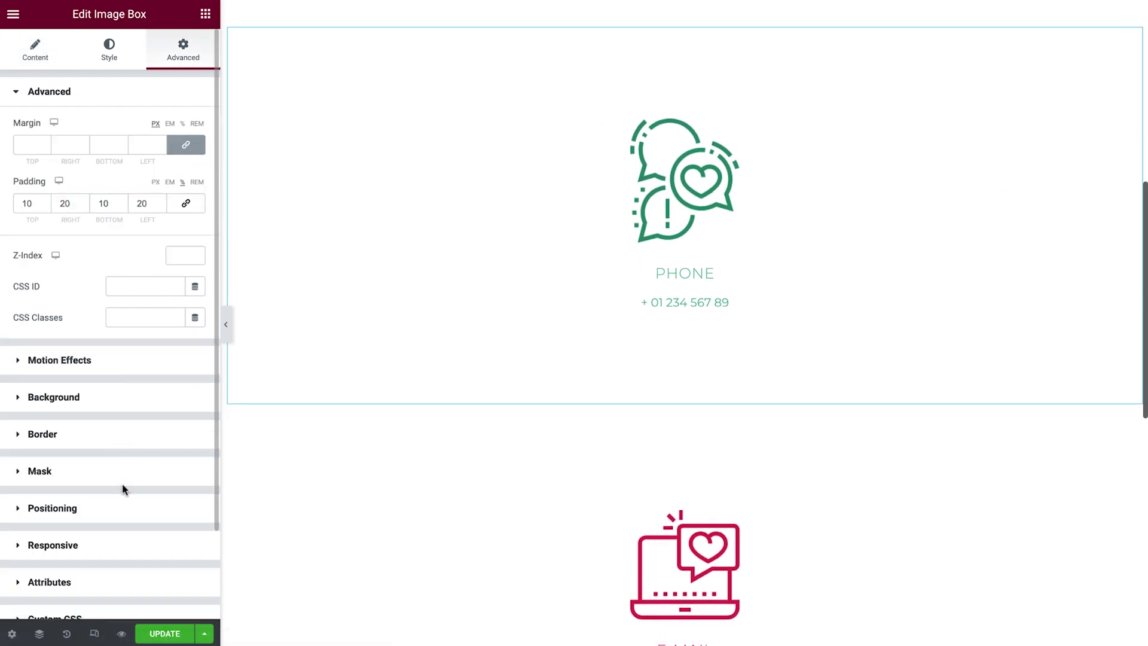
left_click(128, 509)
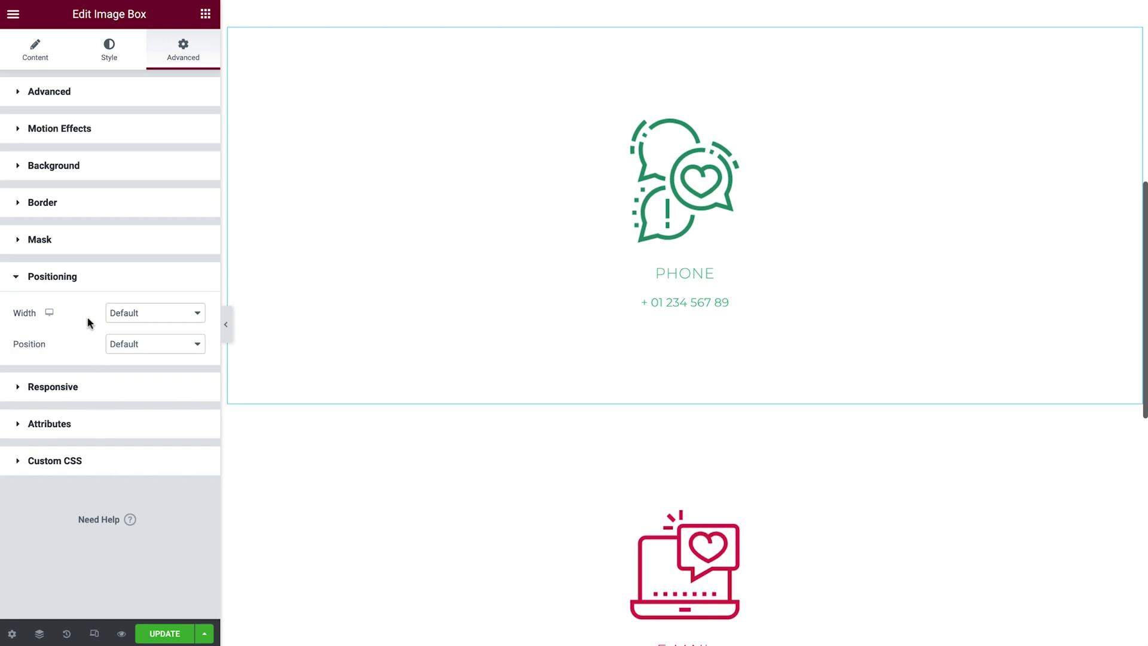
left_click(171, 316)
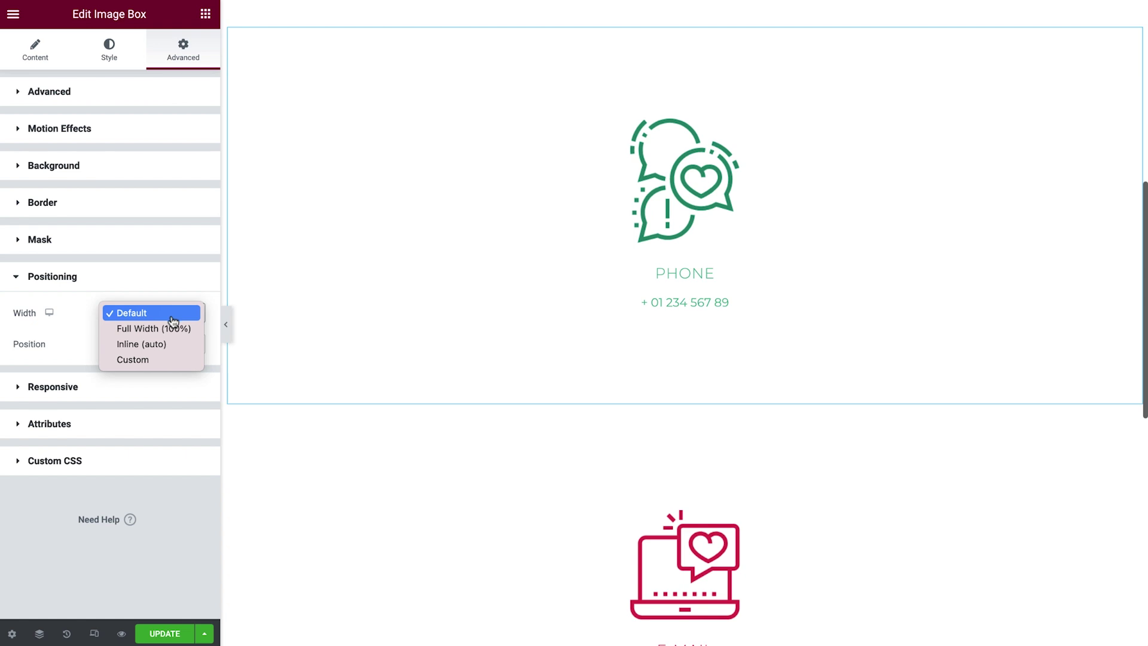
left_click(176, 328)
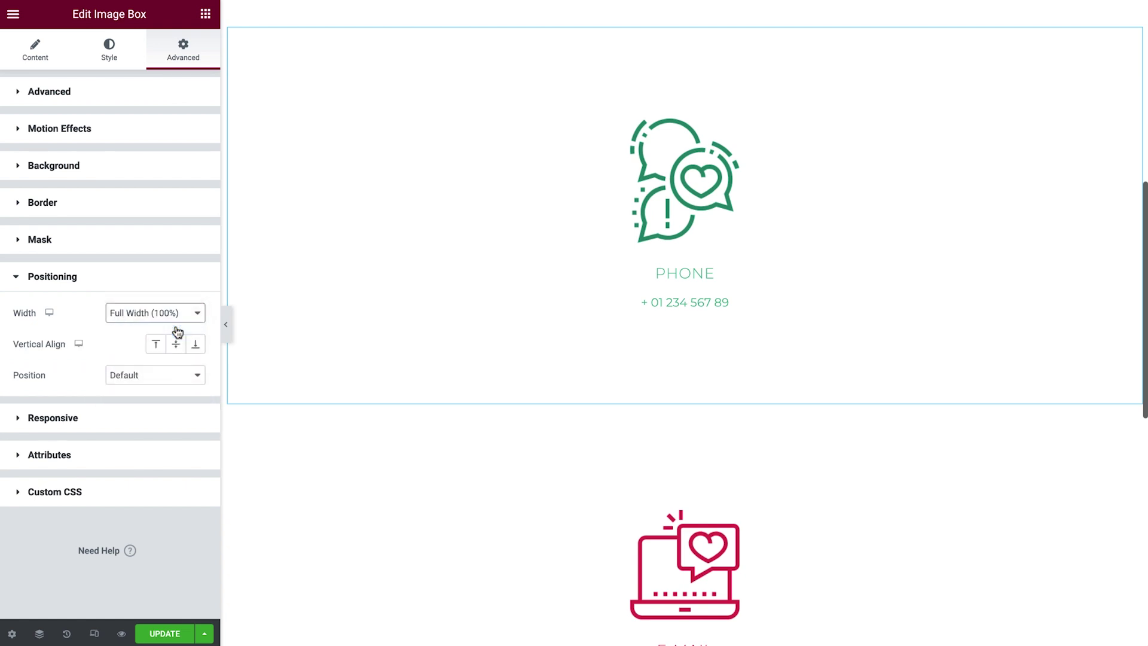
left_click(177, 317)
left_click(177, 329)
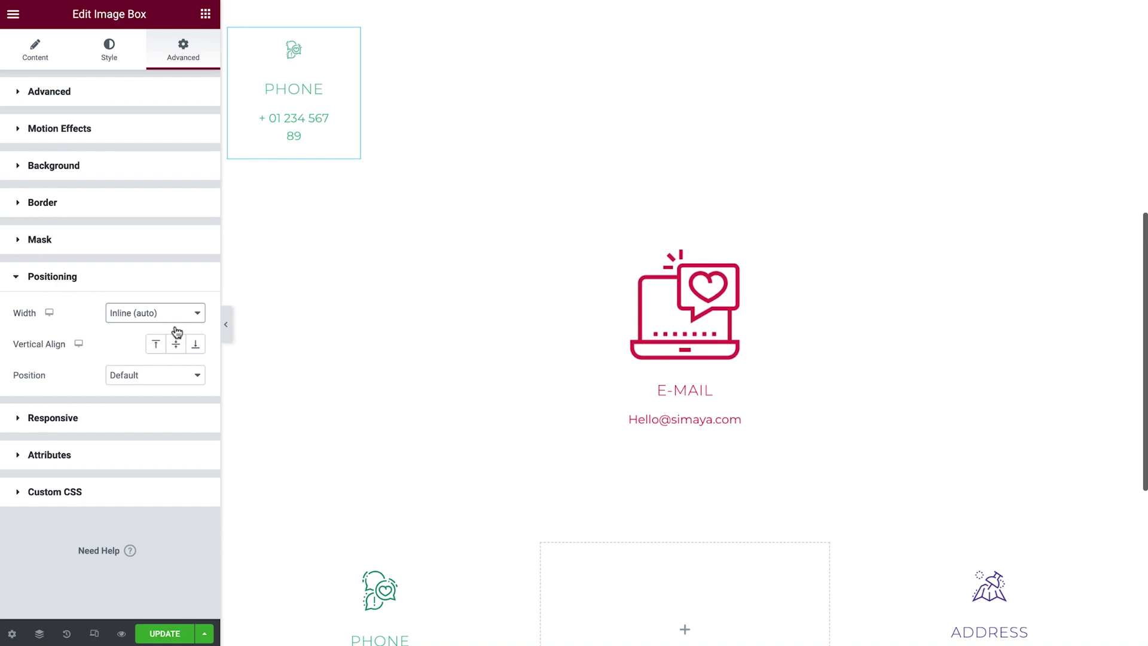
left_click(179, 319)
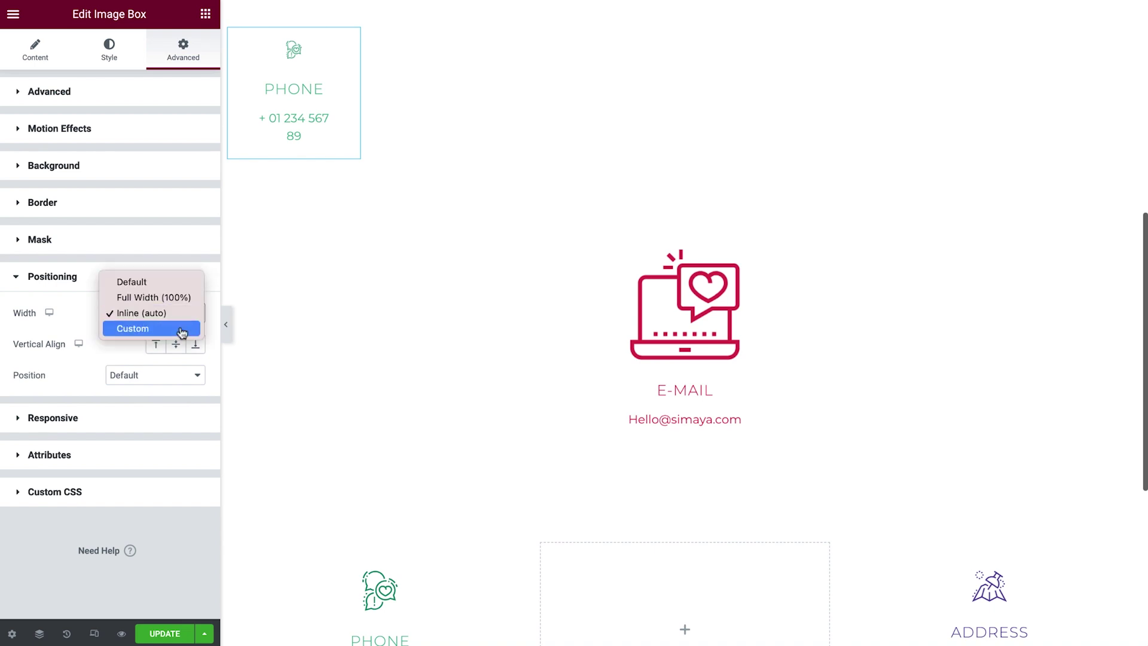
left_click(182, 333)
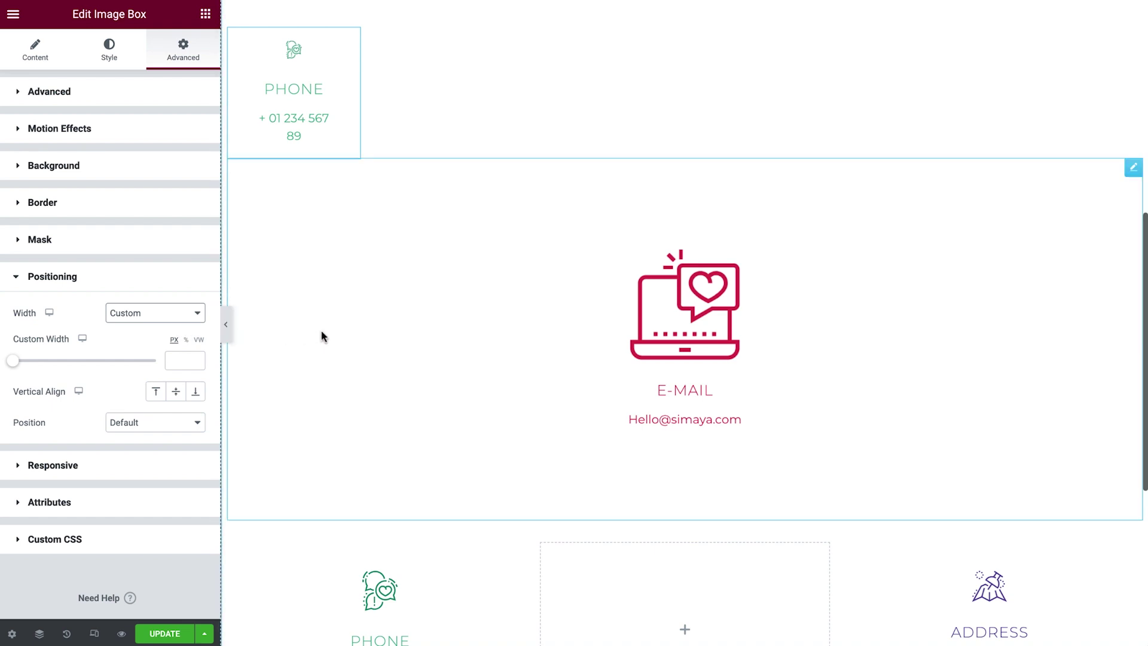
Switch the Phone box's custom width unit to % and enter 50
scroll(323, 334, "down", 1)
scroll(321, 337, "down", 2)
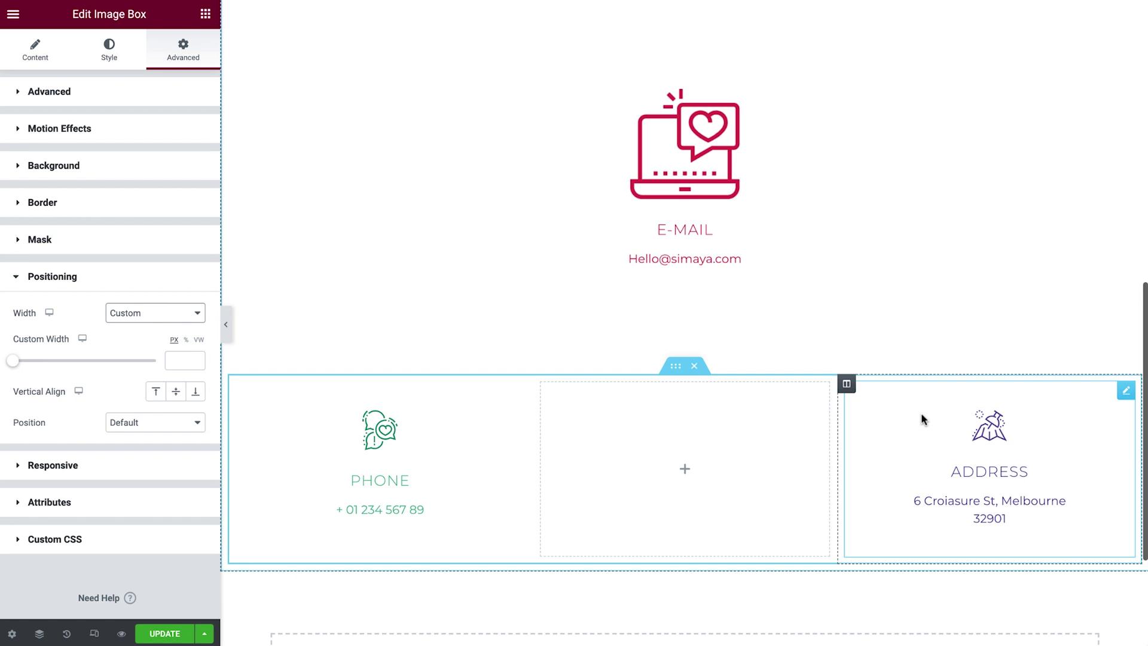
scroll(921, 412, "up", 4)
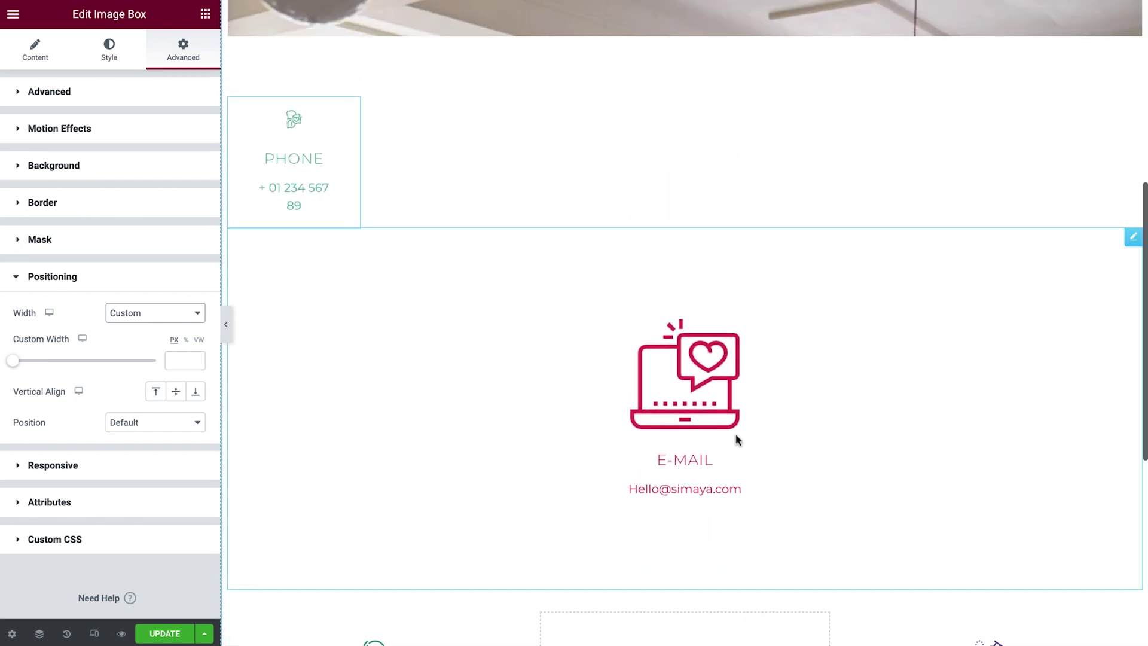
left_click(187, 340)
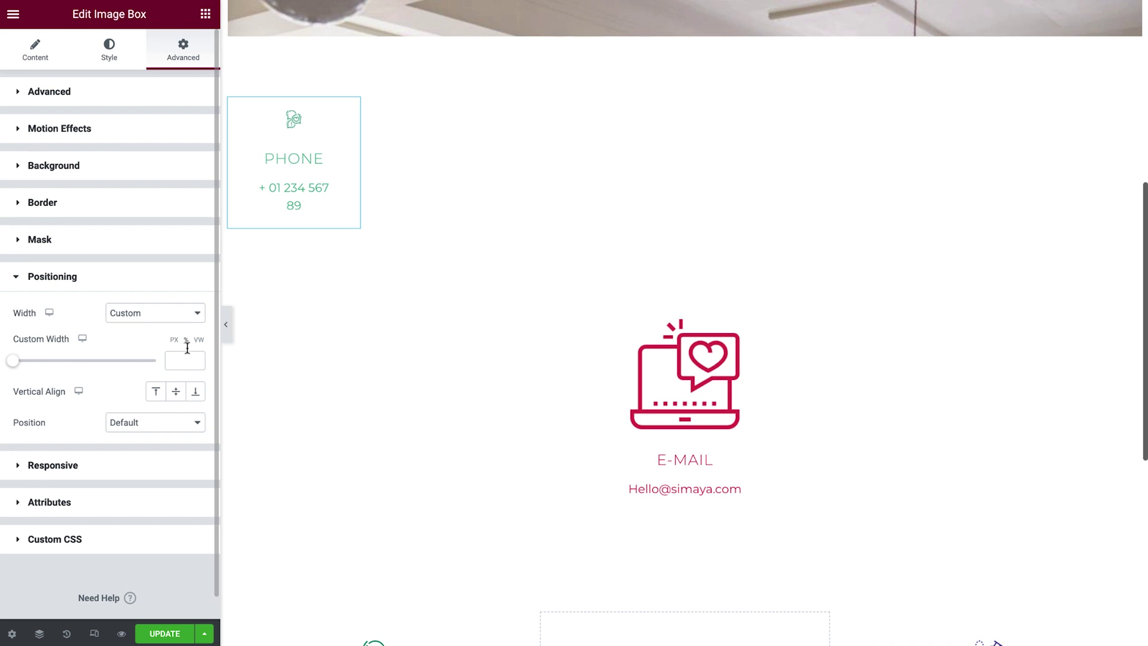
left_click(180, 360)
type("100")
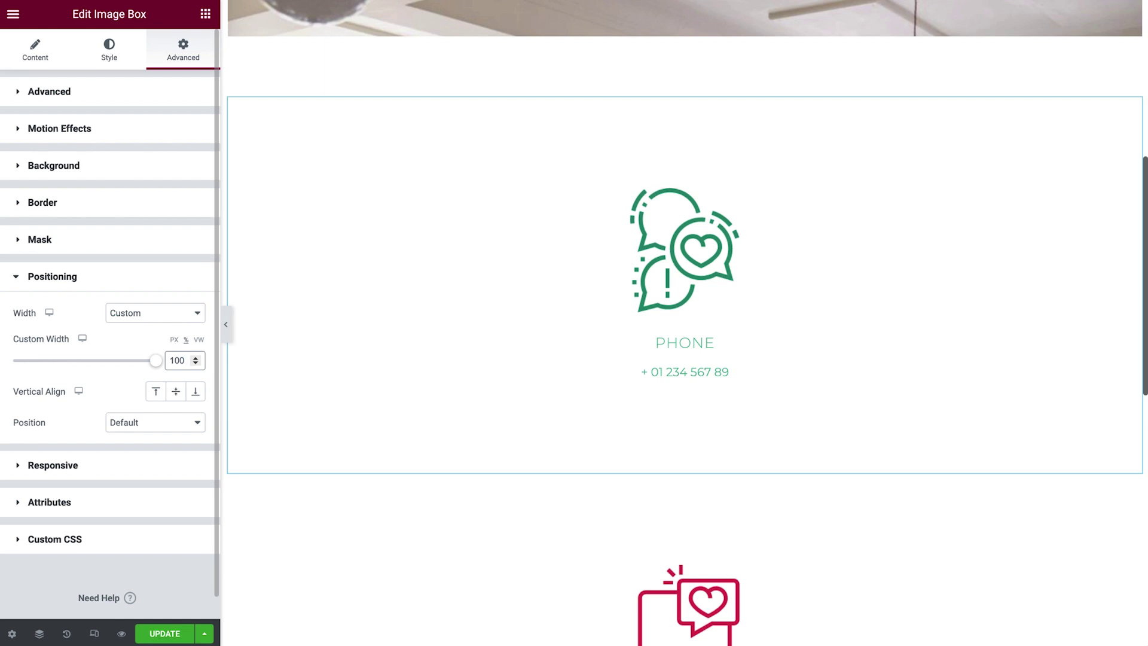
key("ctrl+a")
type("50")
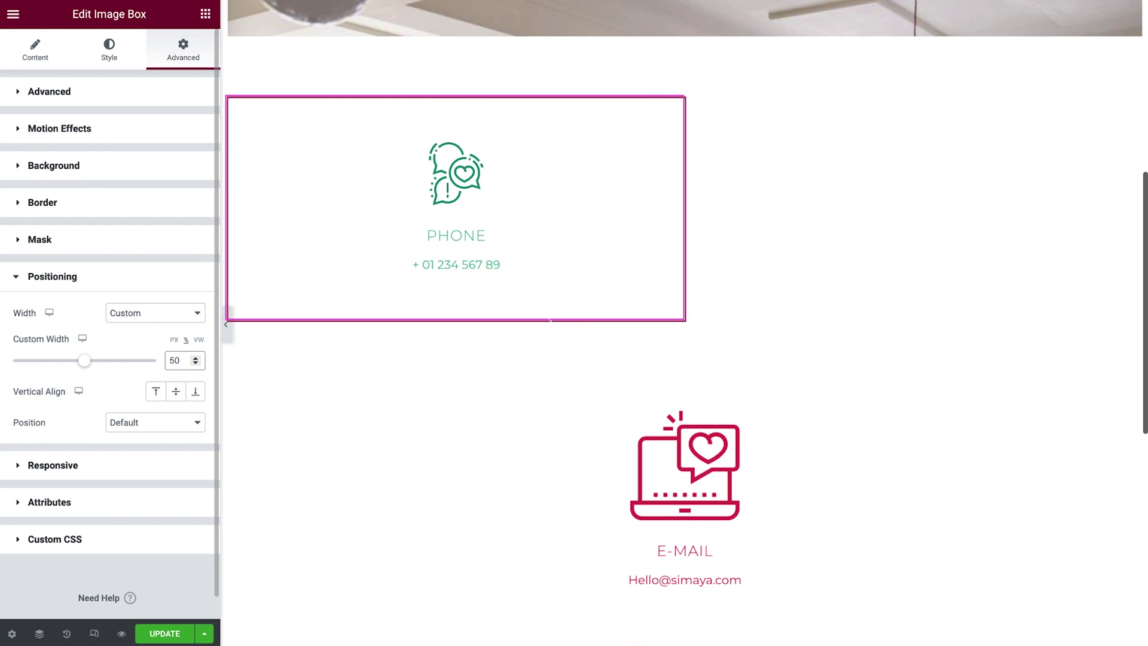
Give the E-mail box a Custom 50% width under Advanced > Positioning
left_click(436, 446)
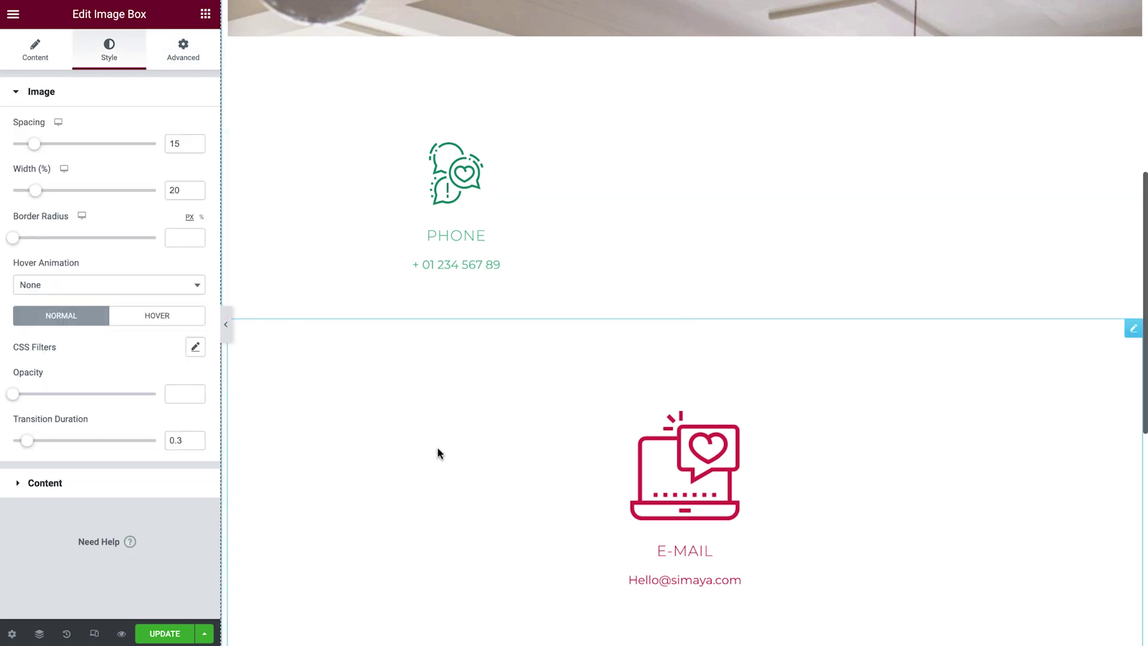
left_click(183, 51)
left_click(154, 507)
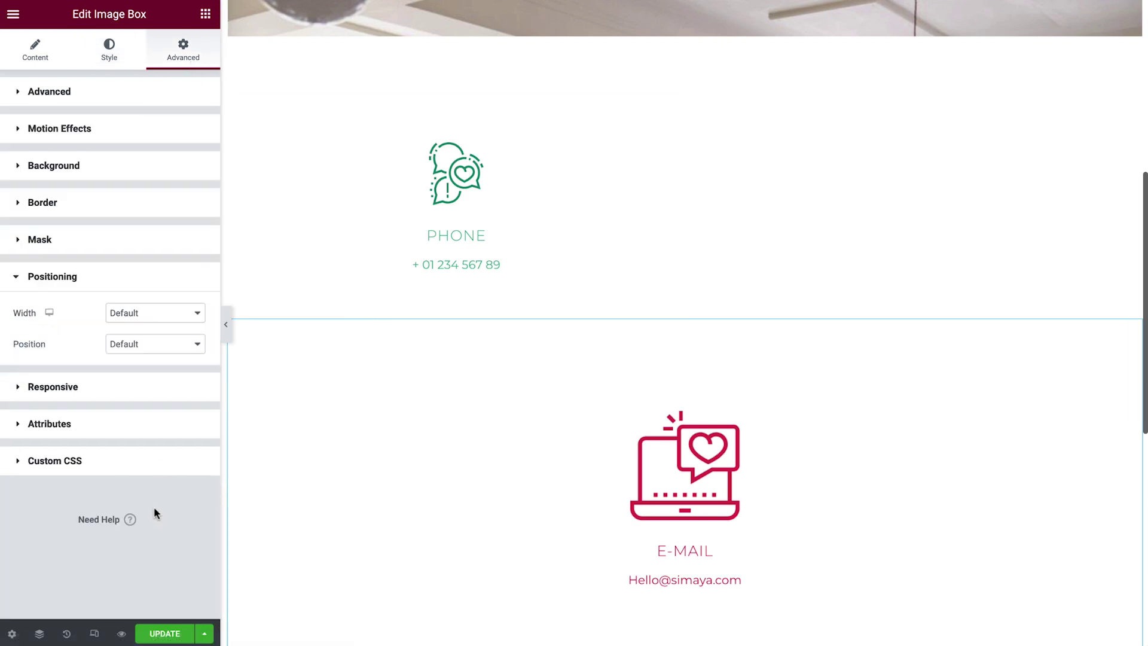
left_click(169, 313)
left_click(133, 359)
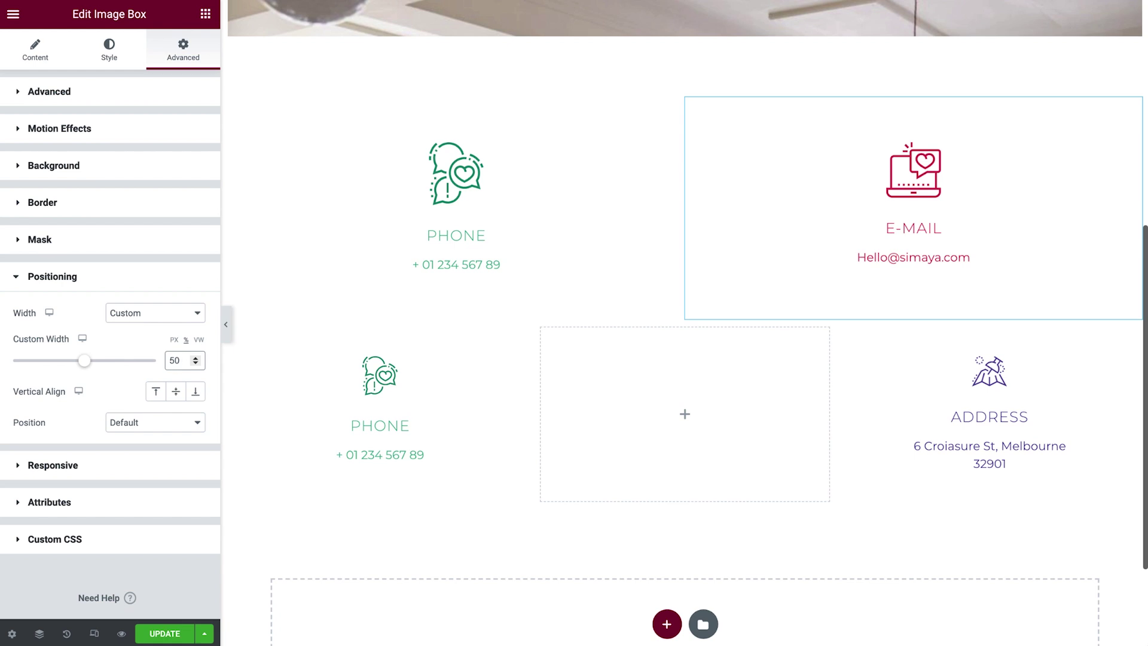
Change both the Phone and E-mail custom widths to 33.3%
left_click(453, 239)
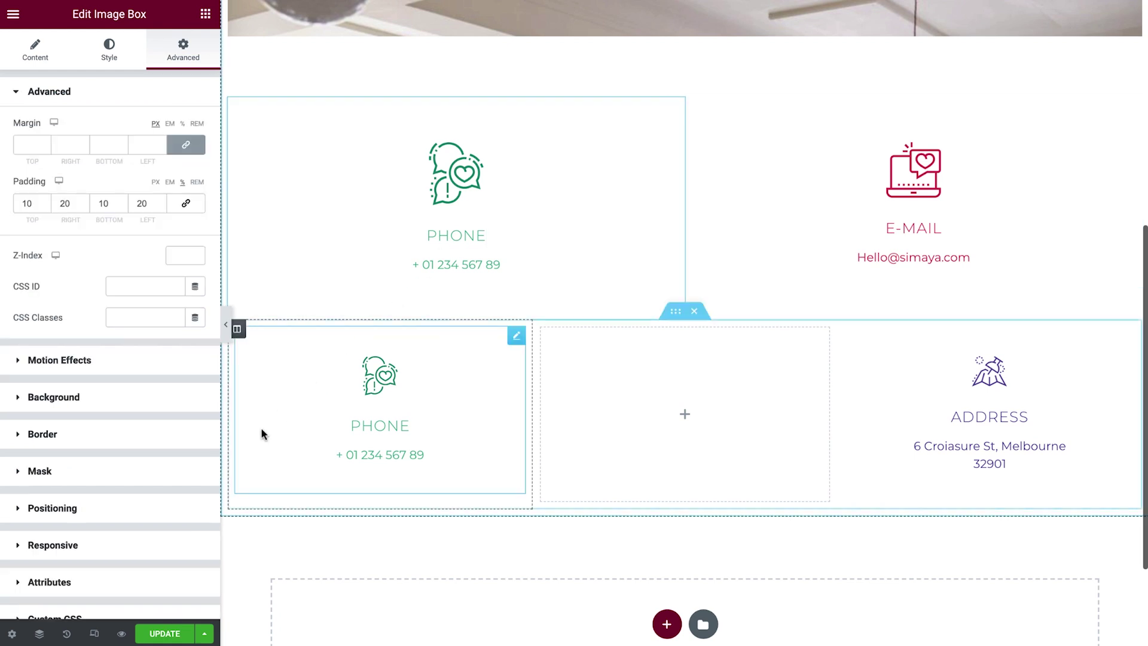
left_click(164, 514)
double_click(176, 360)
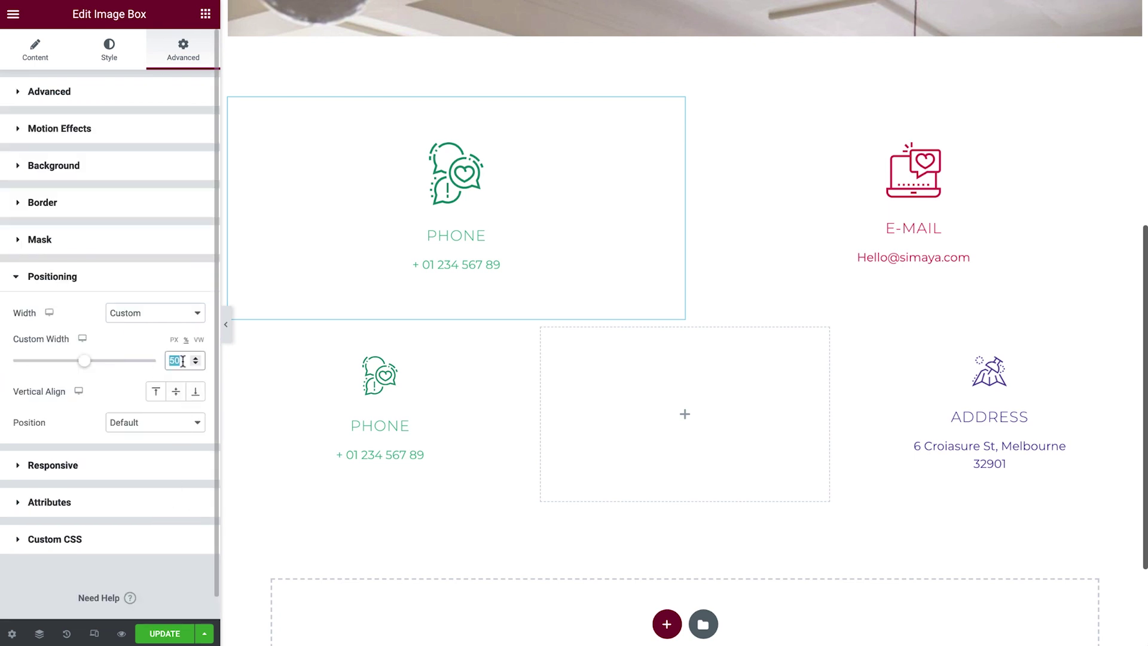
type("33.3")
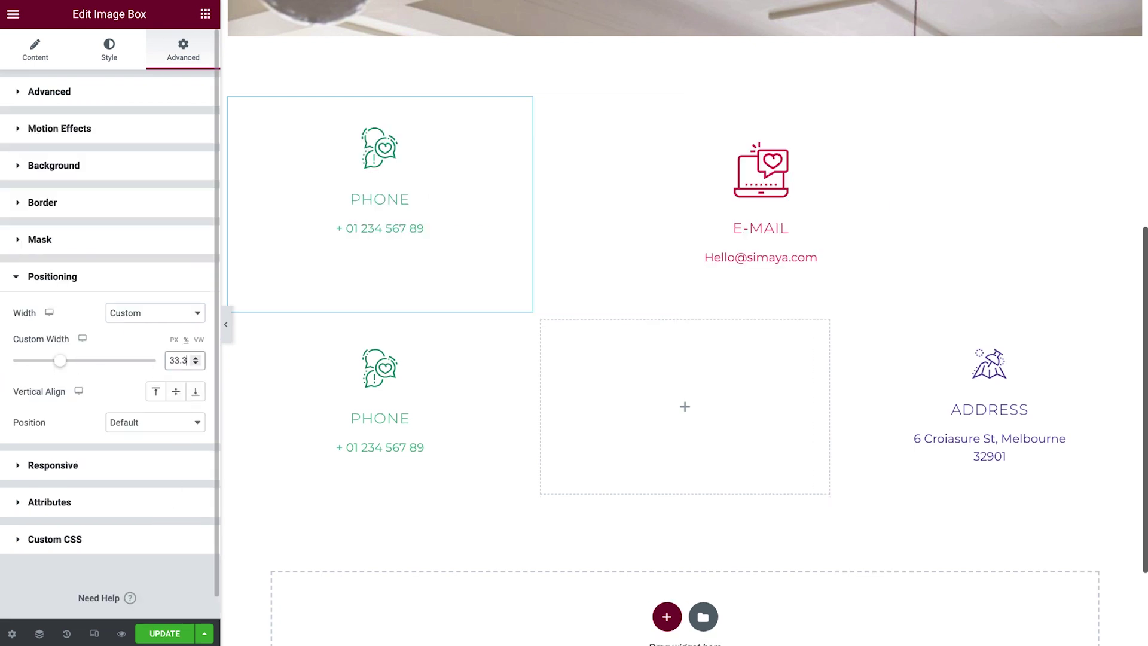
left_click(640, 217)
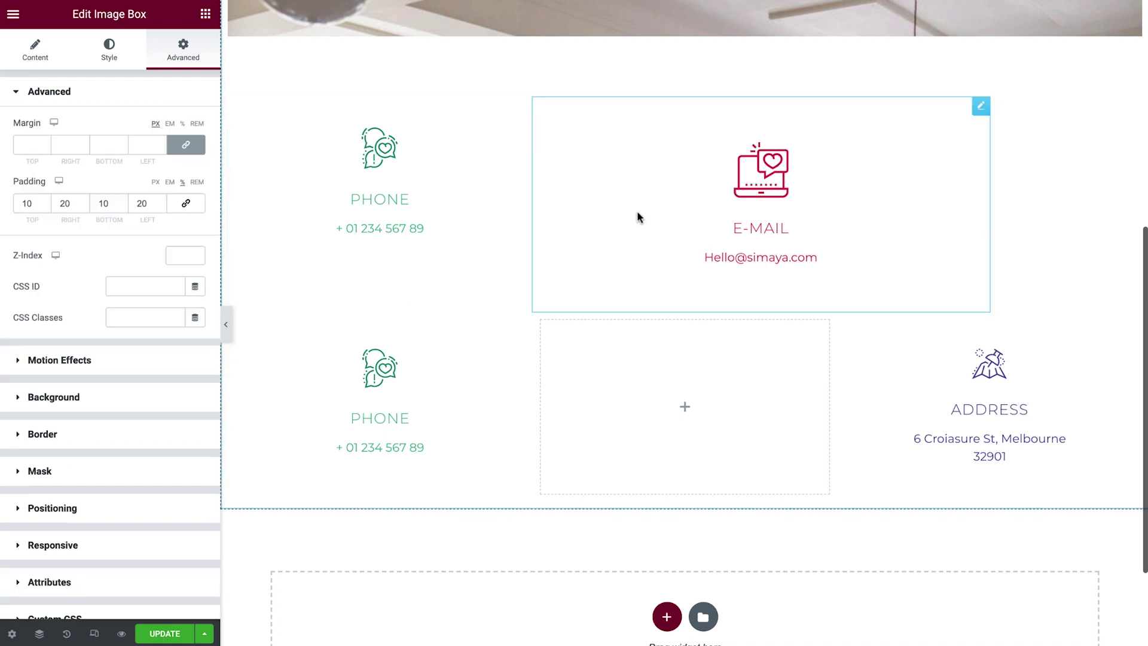
left_click(162, 514)
double_click(176, 360)
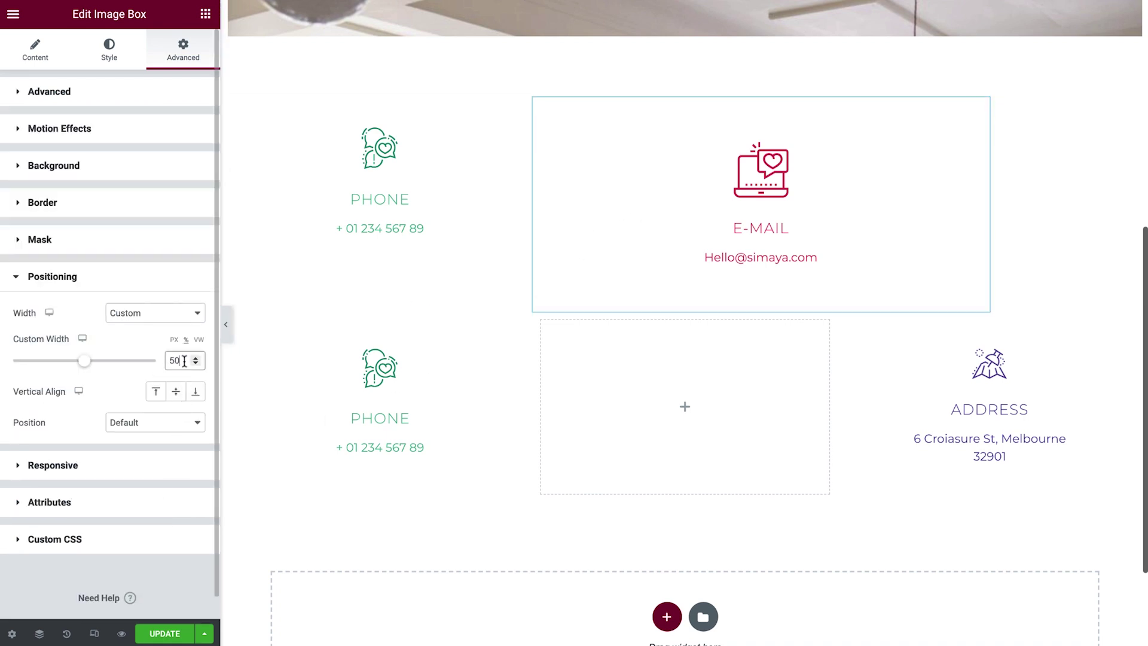
type("33.3")
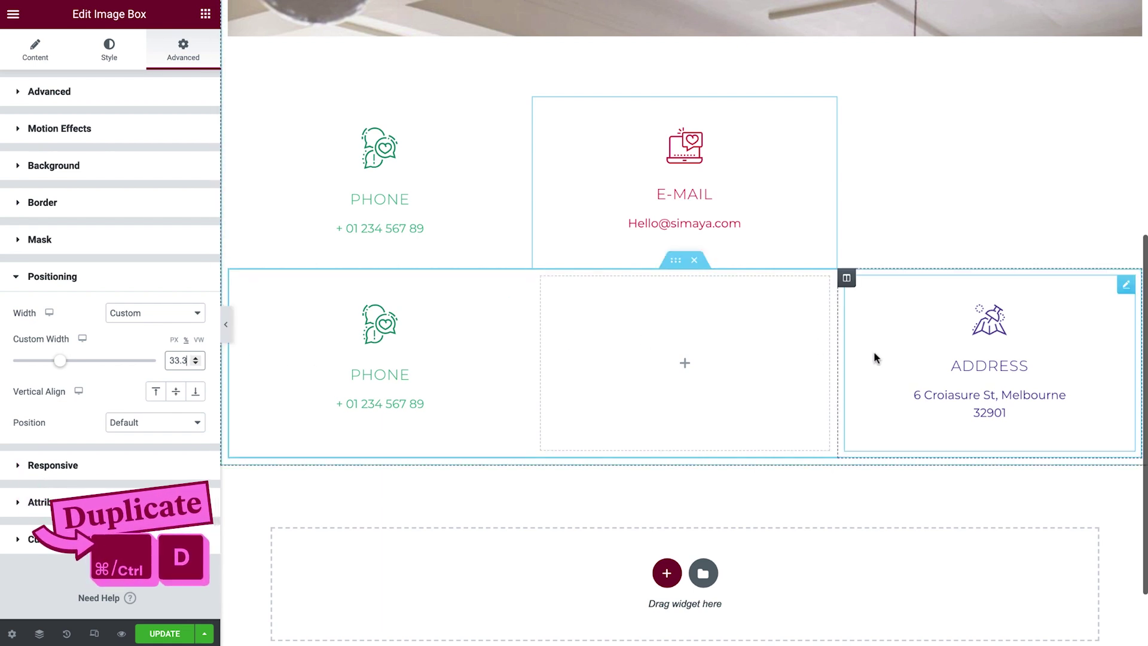
Duplicate the Address box and drag the copy up into its own section
right_click(908, 348)
left_click(986, 383)
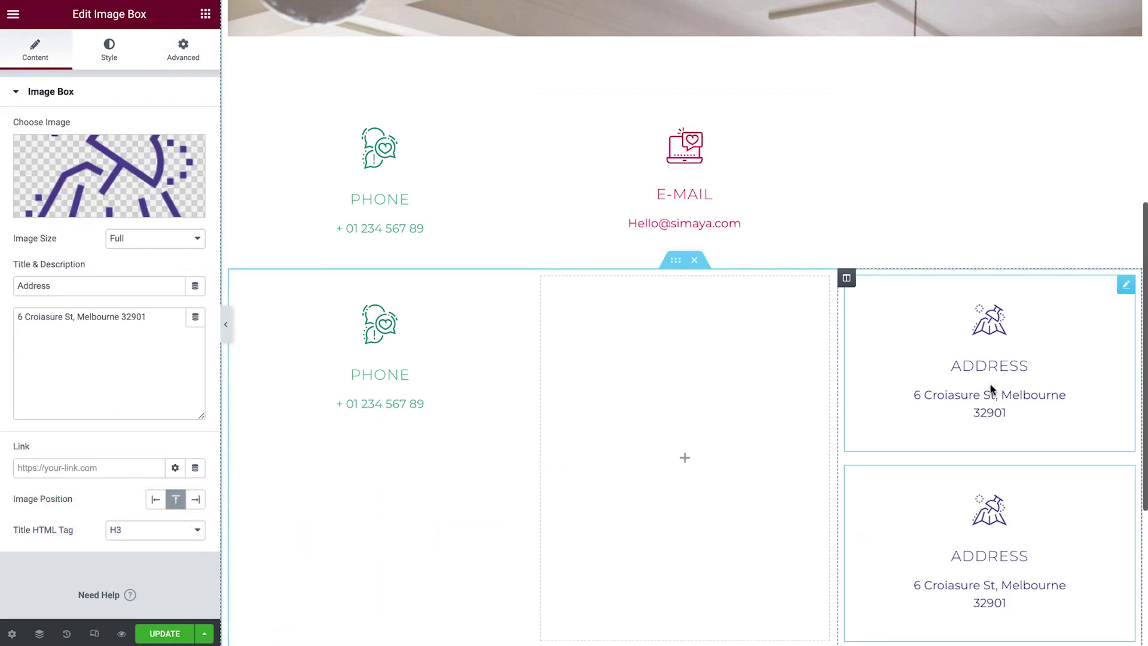
left_click_drag(1124, 284, 1003, 242)
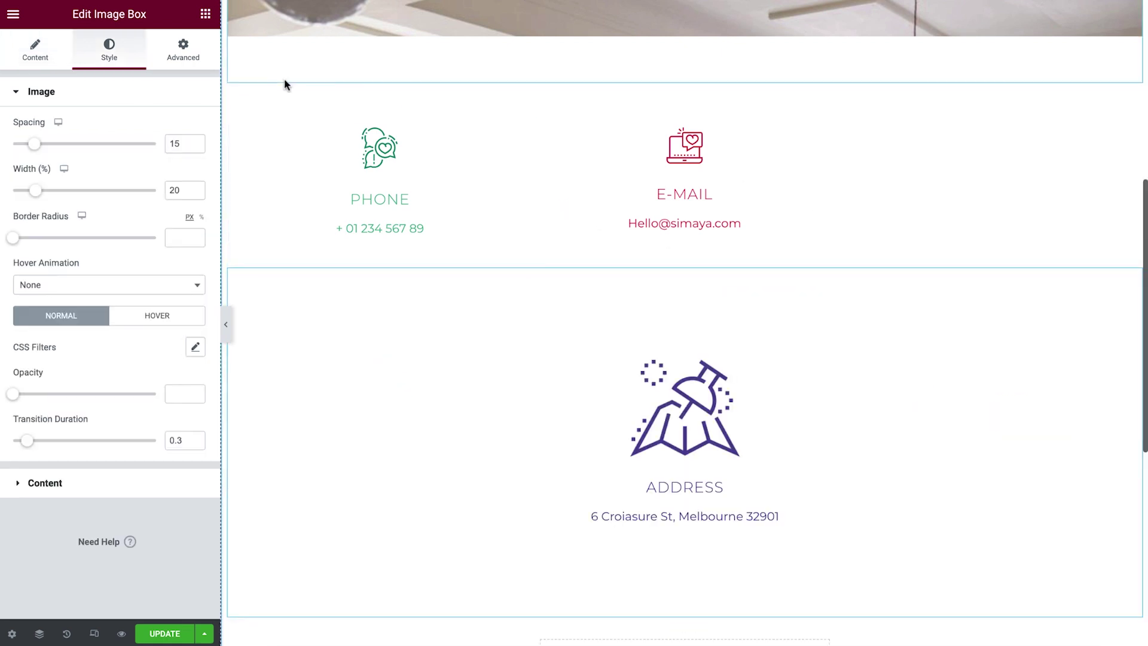
Set the Address copy's Positioning width to Custom, unit %, value 33.3
left_click(181, 54)
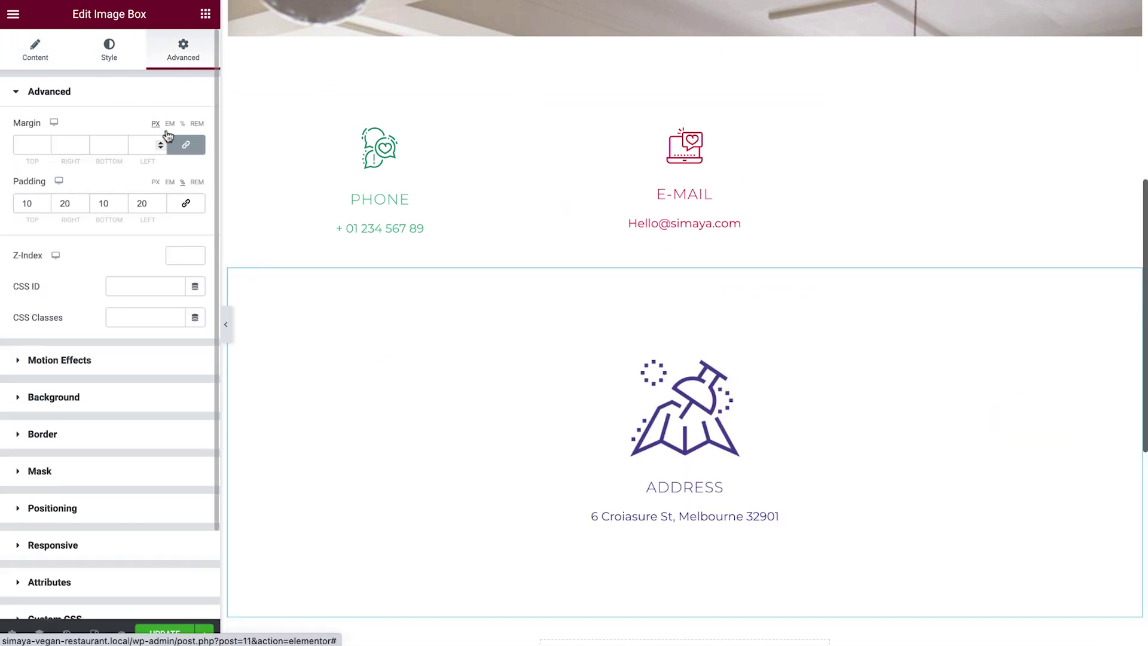
left_click(131, 509)
left_click(174, 316)
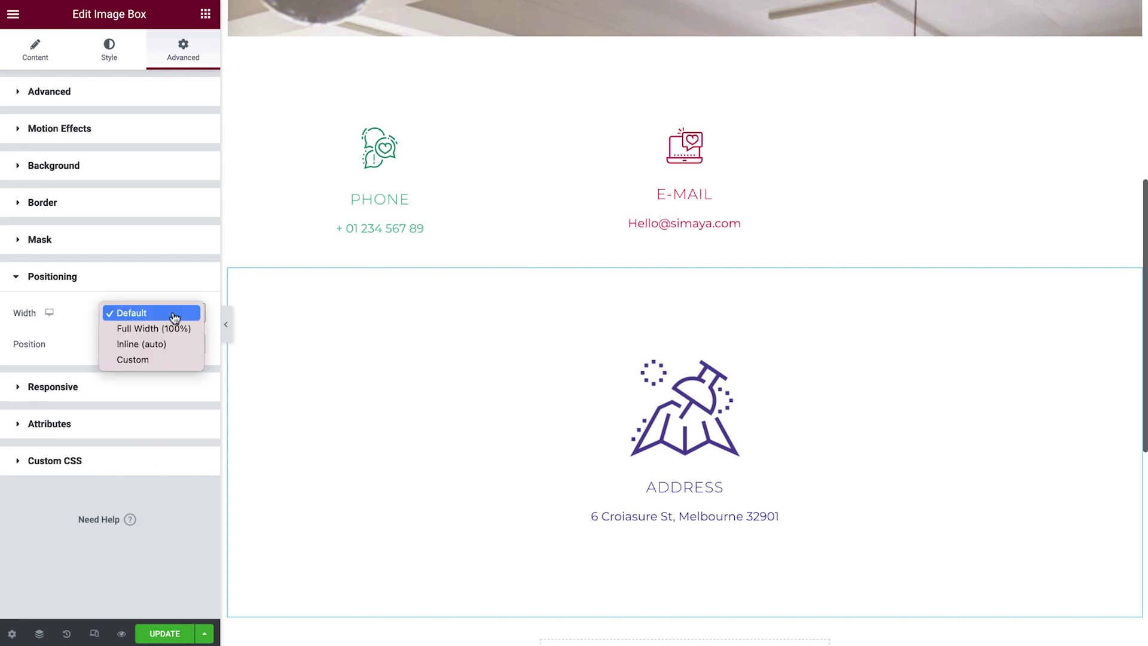
left_click(174, 359)
left_click(186, 340)
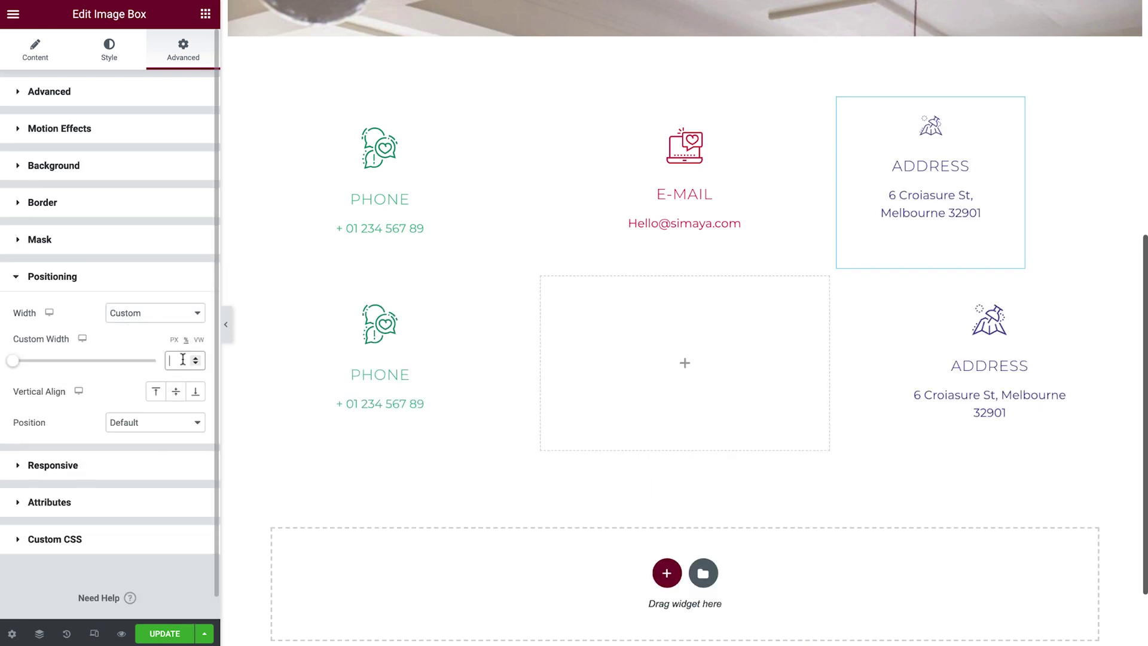
type("33.3")
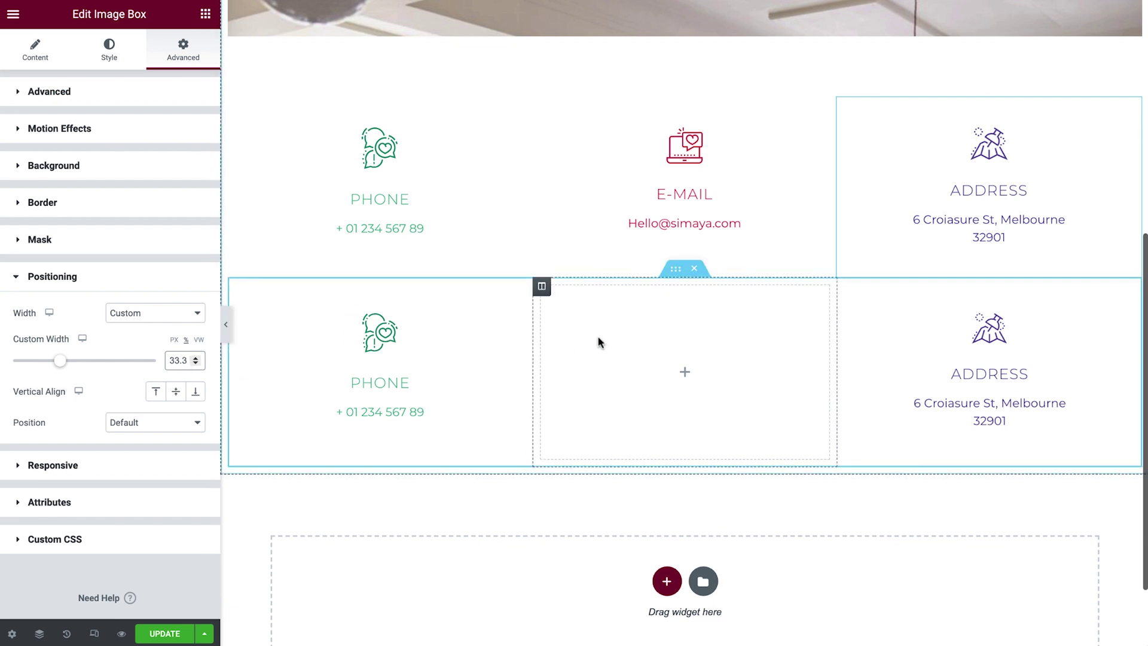
Delete the duplicate second row, then switch to responsive mode with the mobile device preview
left_click(694, 269)
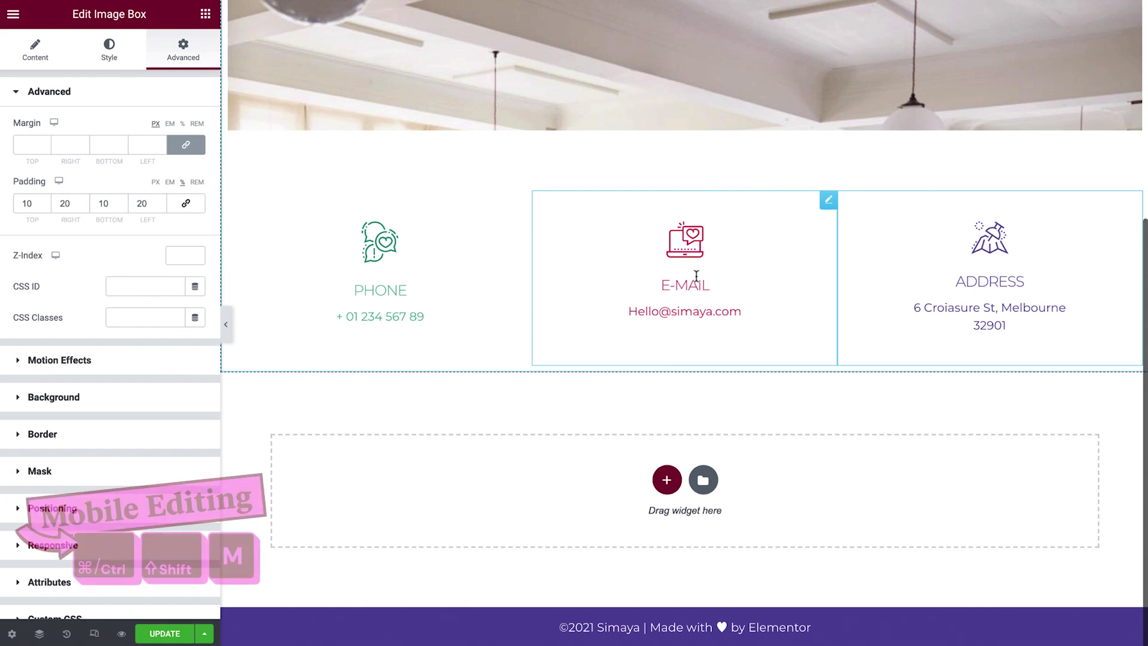
key("ctrl+shift+m")
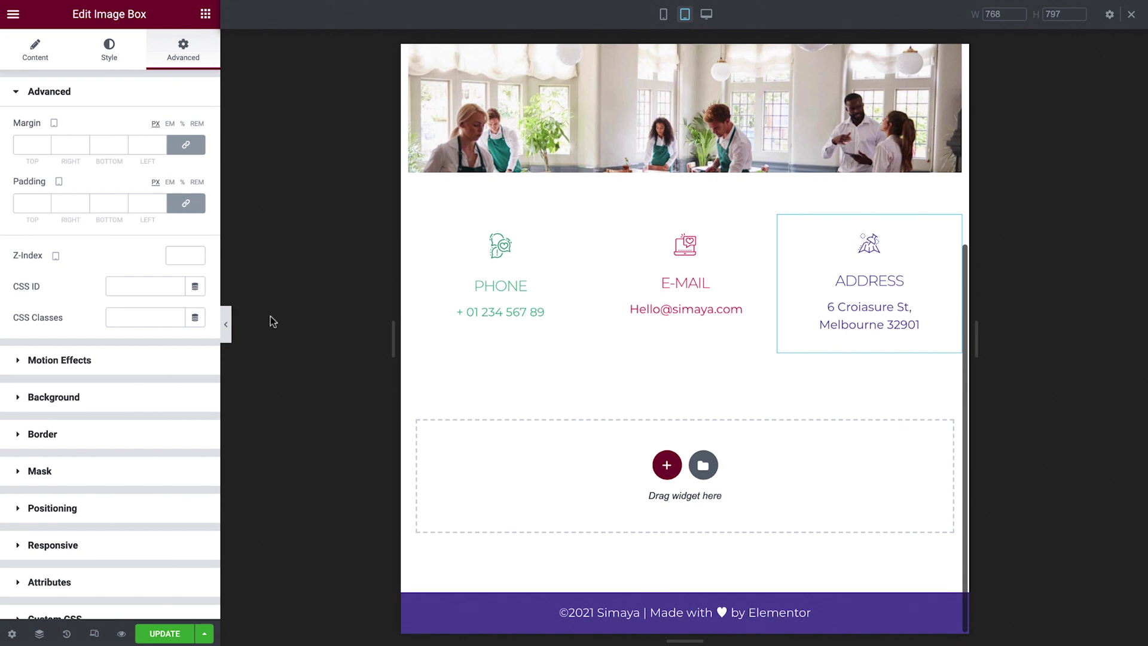
left_click(228, 325)
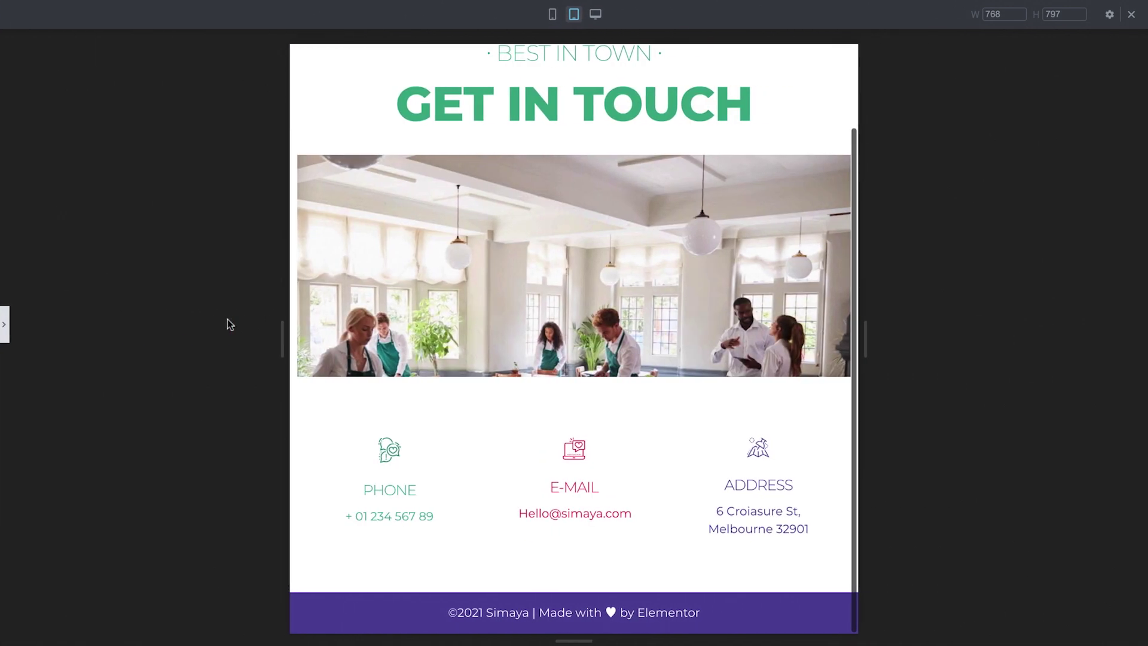
left_click(4, 325)
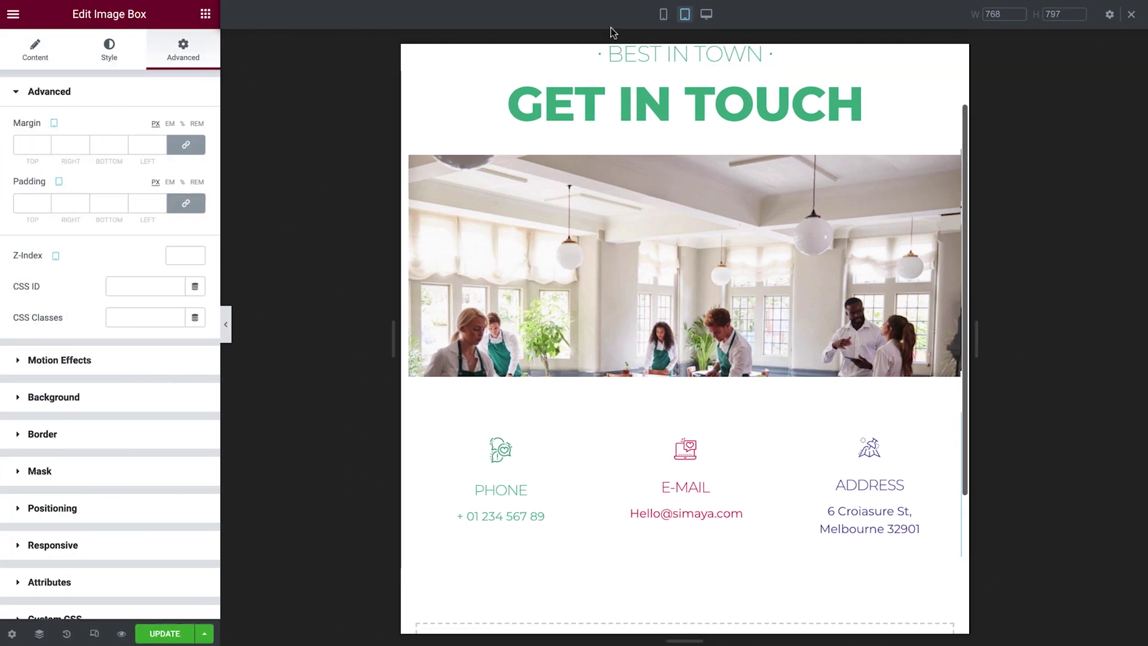
left_click(663, 14)
Scroll the mobile preview to the contact boxes and expand the Phone box's Positioning settings
scroll(717, 317, "down", 4)
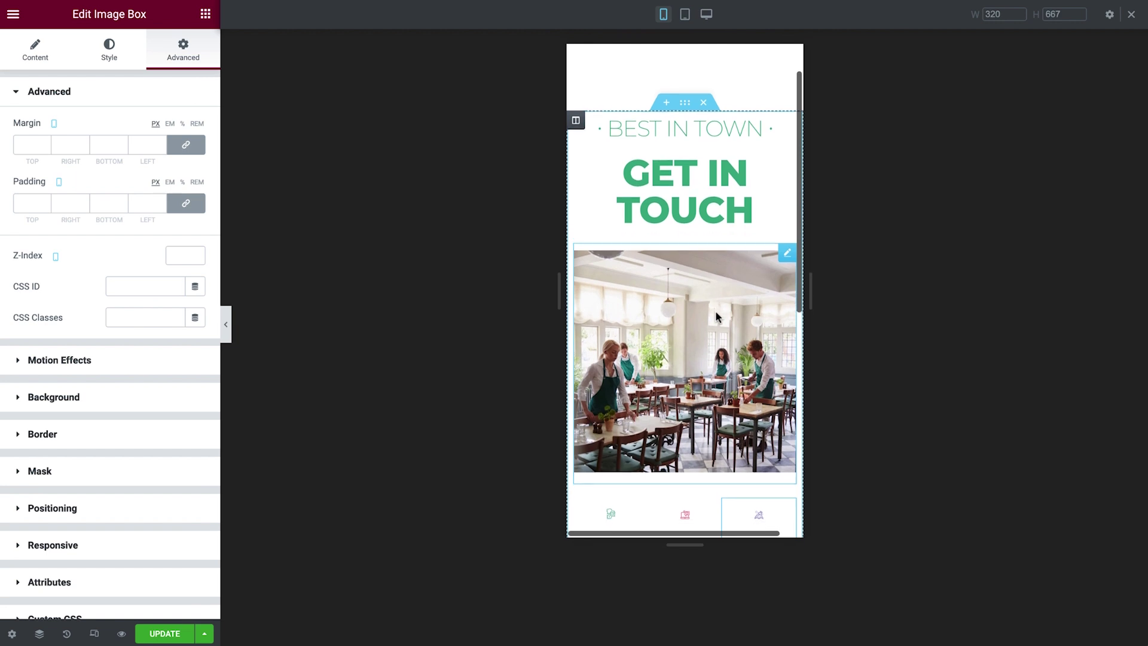
scroll(717, 317, "down", 1)
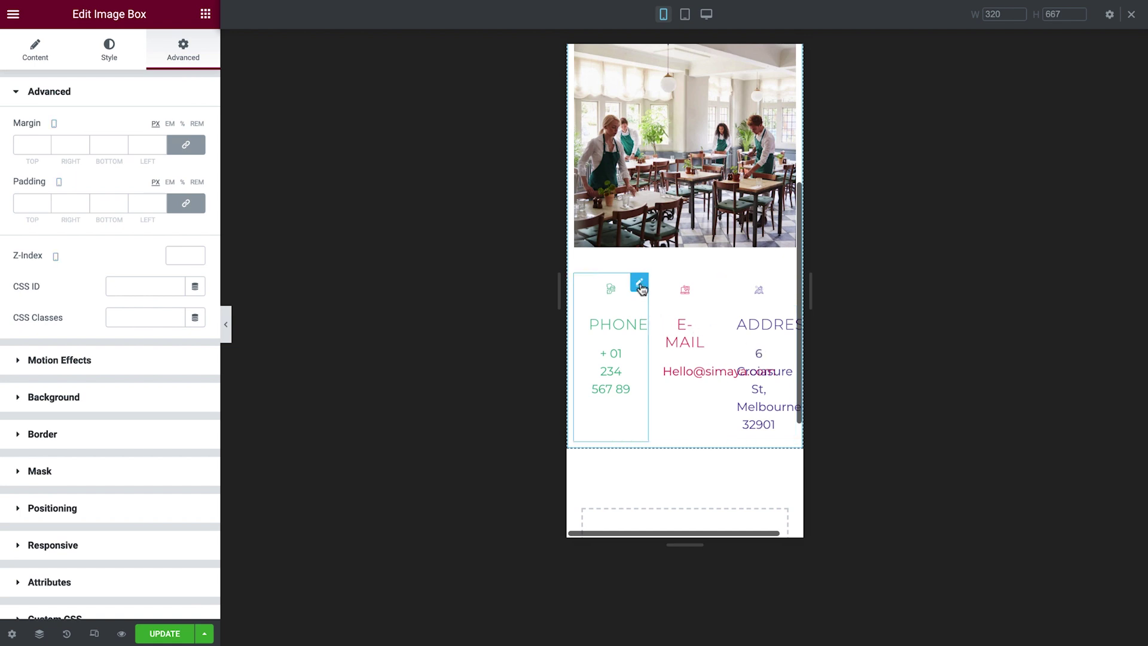
left_click(170, 510)
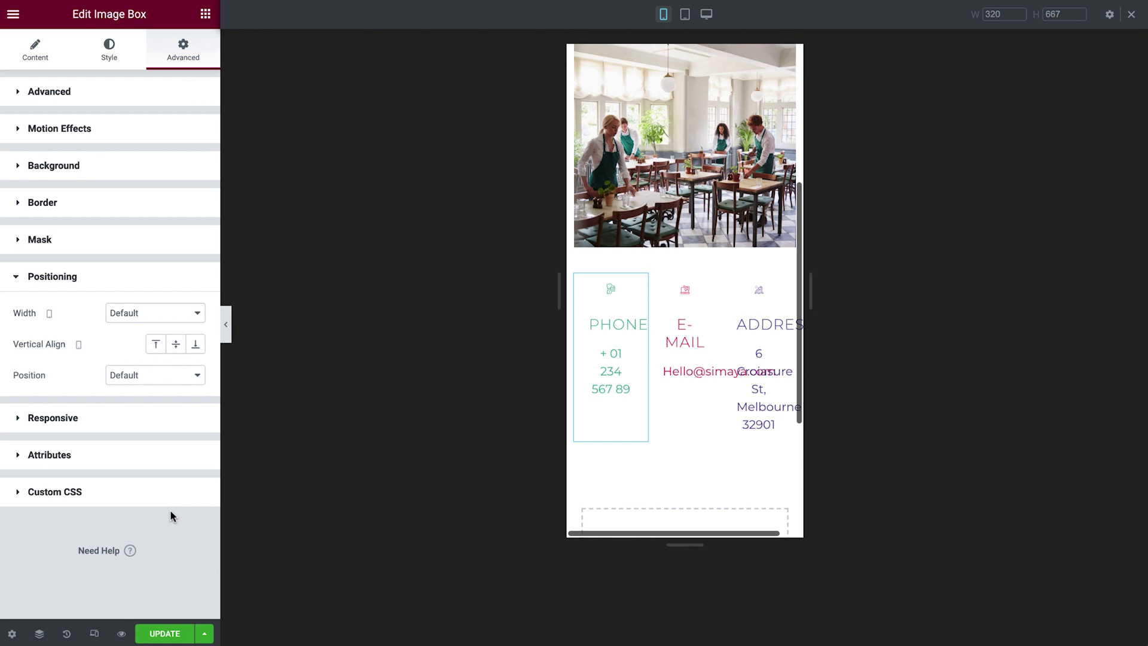
Set the Phone, E-mail and Address widths to Full Width (100%) on mobile, then collapse the panel
left_click(180, 314)
left_click(177, 328)
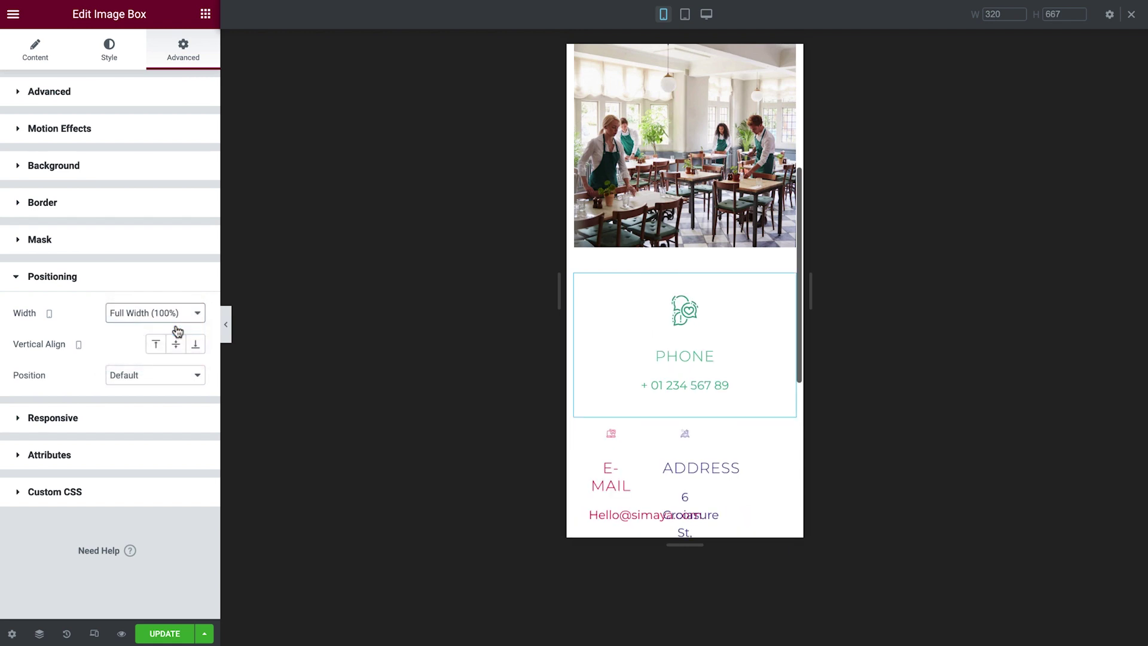
left_click(611, 435)
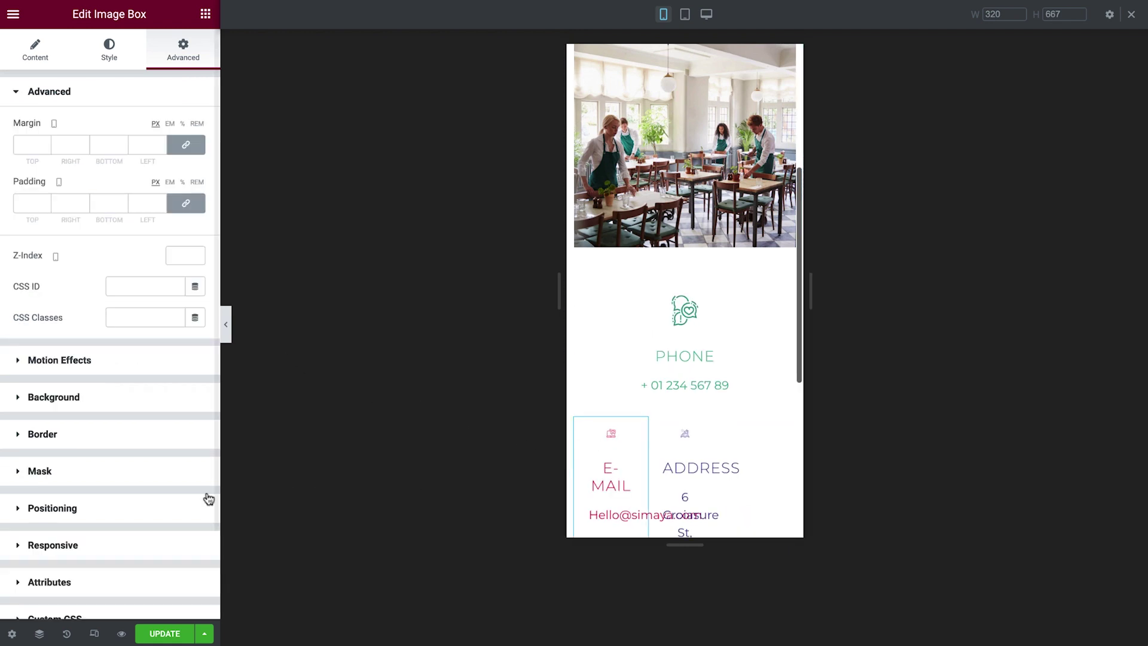
left_click(172, 507)
left_click(169, 313)
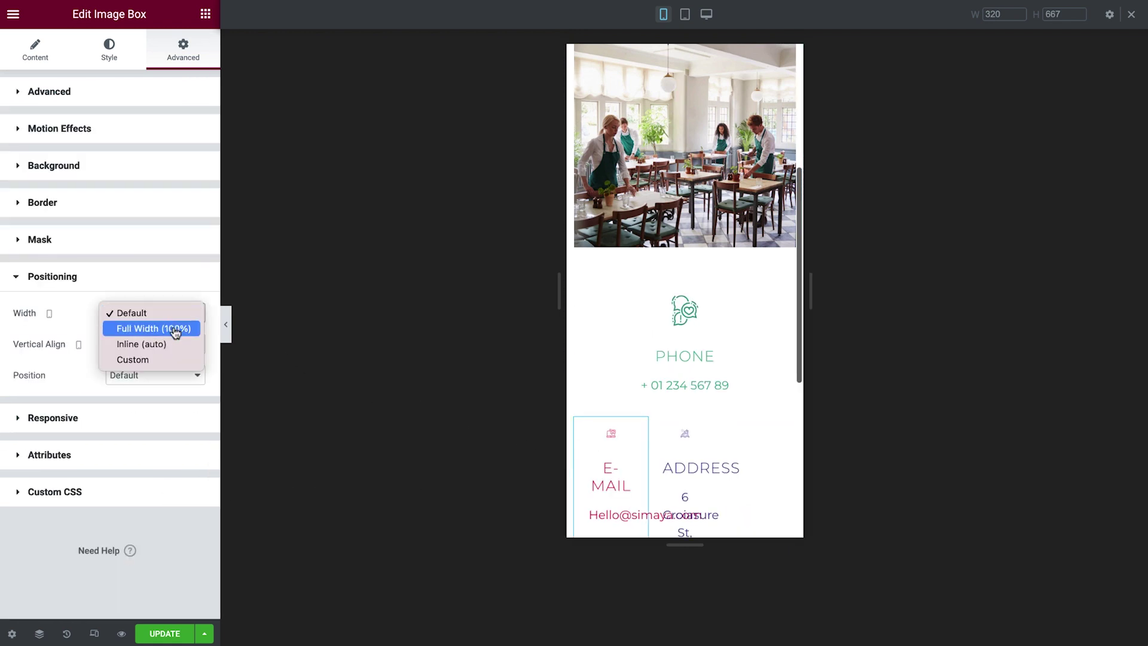
left_click(175, 328)
scroll(615, 358, "down", 5)
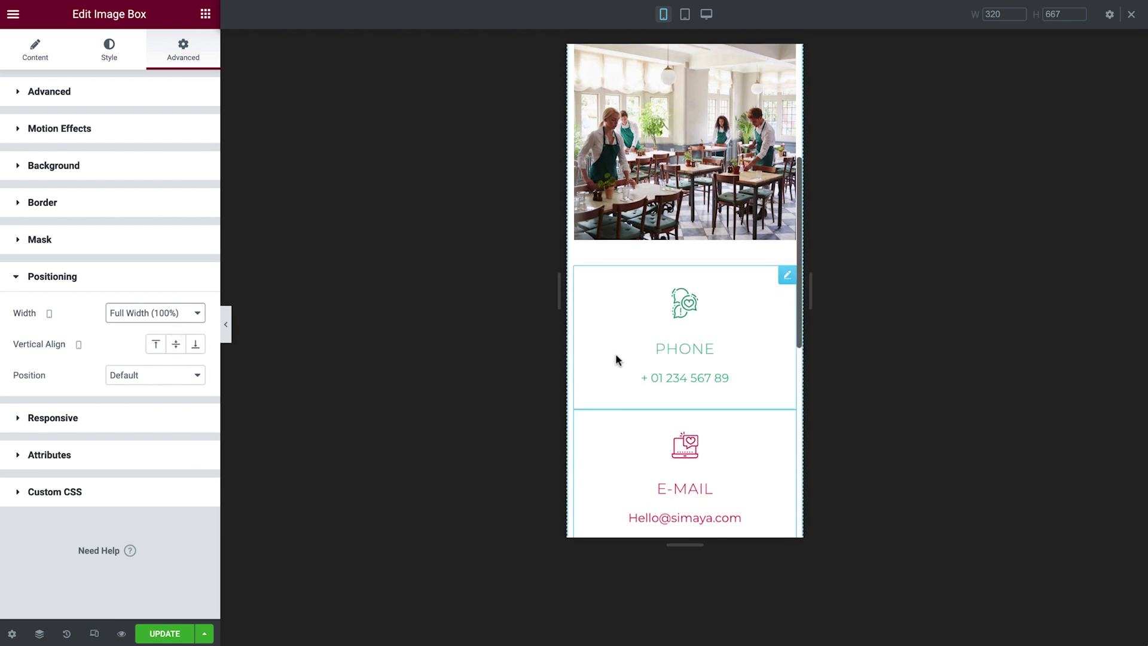
left_click(627, 281)
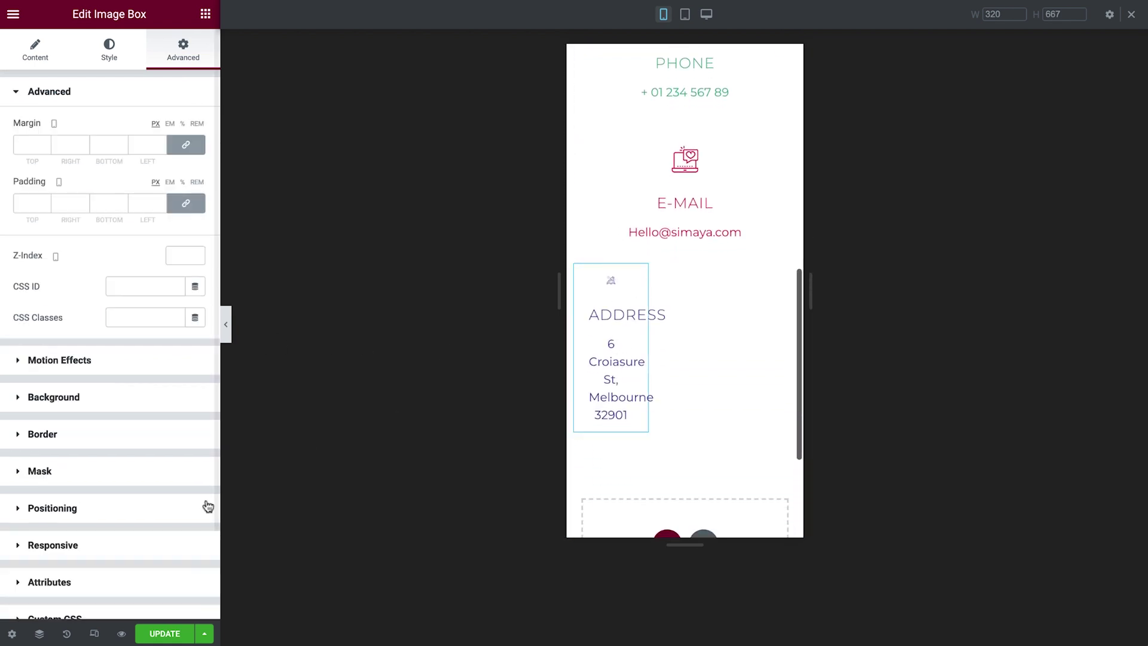
left_click(182, 510)
left_click(187, 319)
left_click(184, 330)
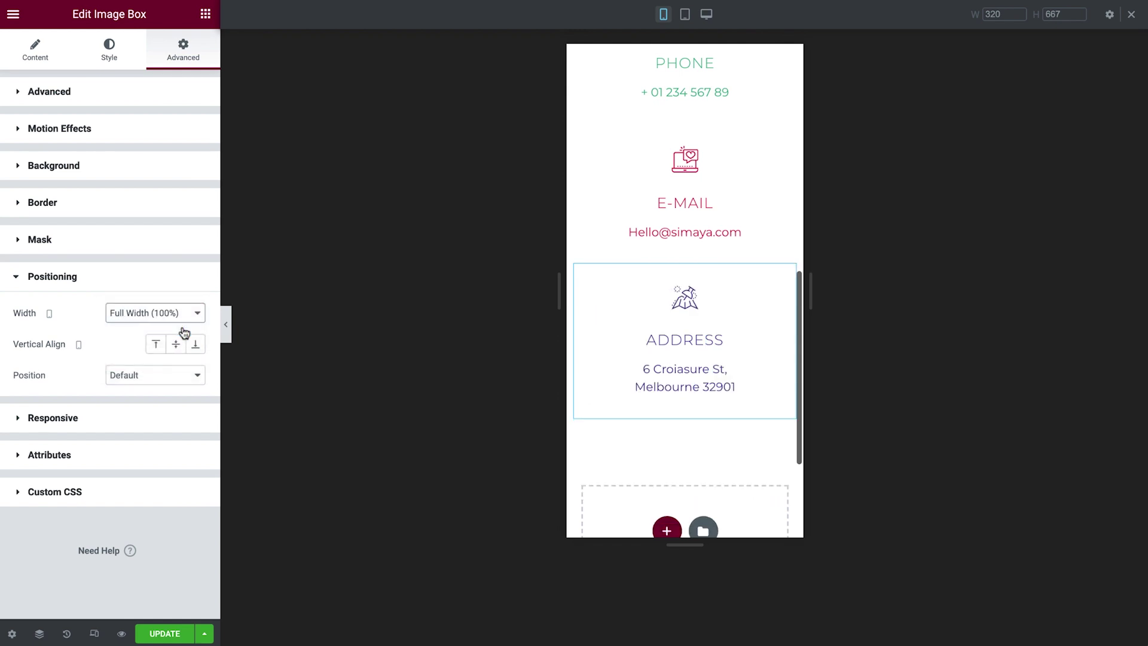
left_click(225, 324)
scroll(574, 316, "down", 5)
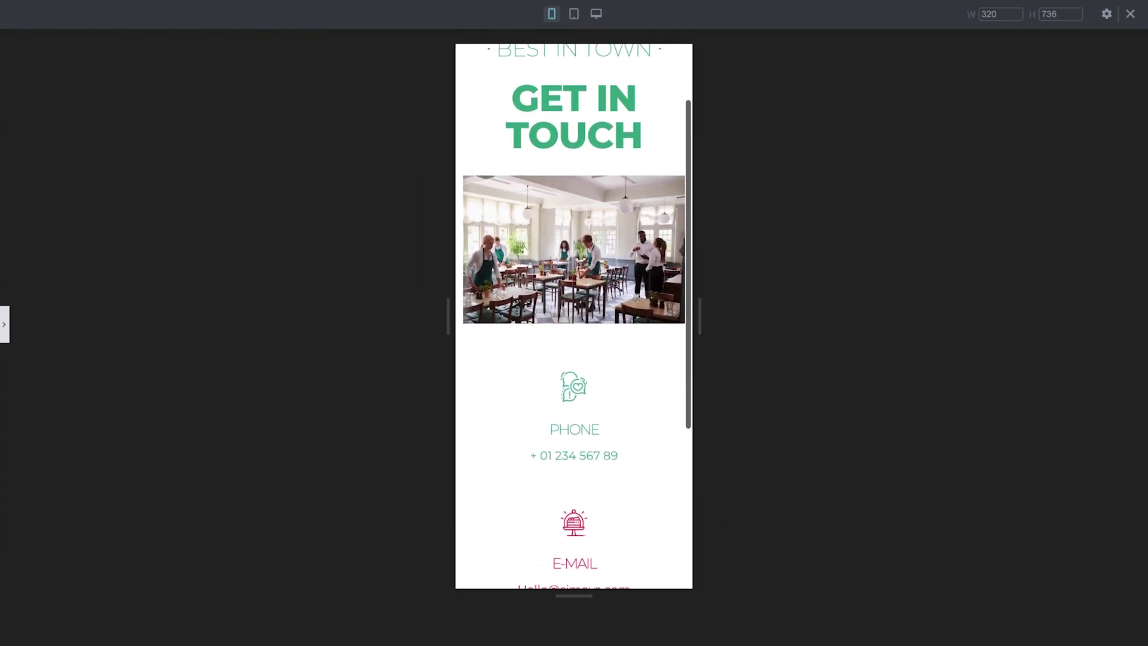
scroll(574, 317, "down", 2)
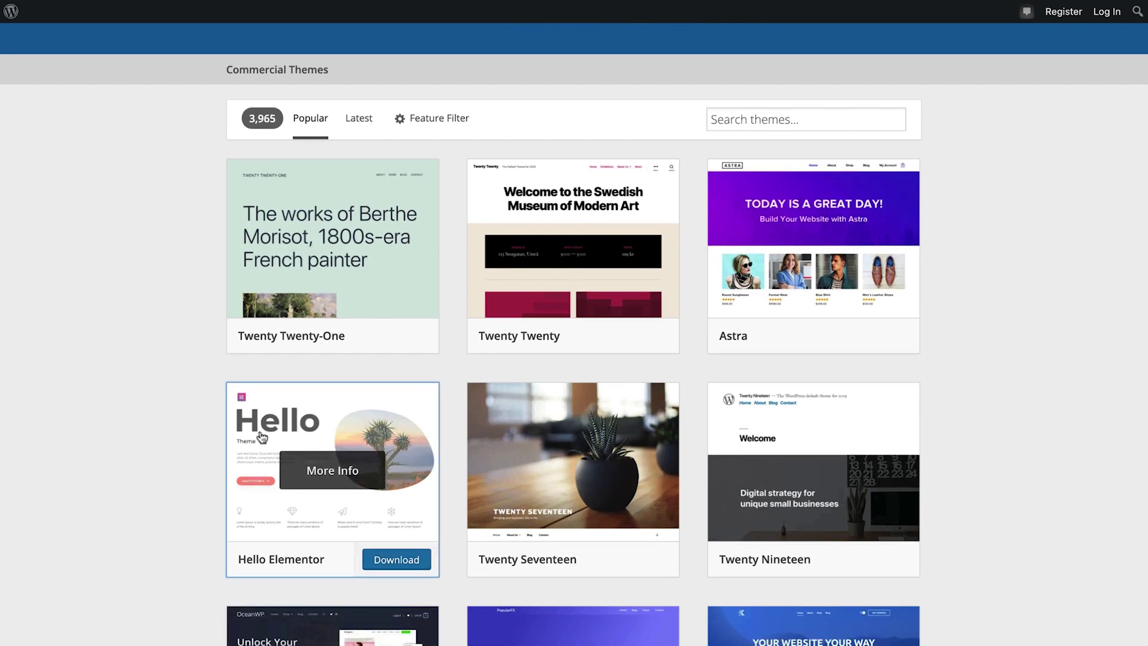
left_click(307, 465)
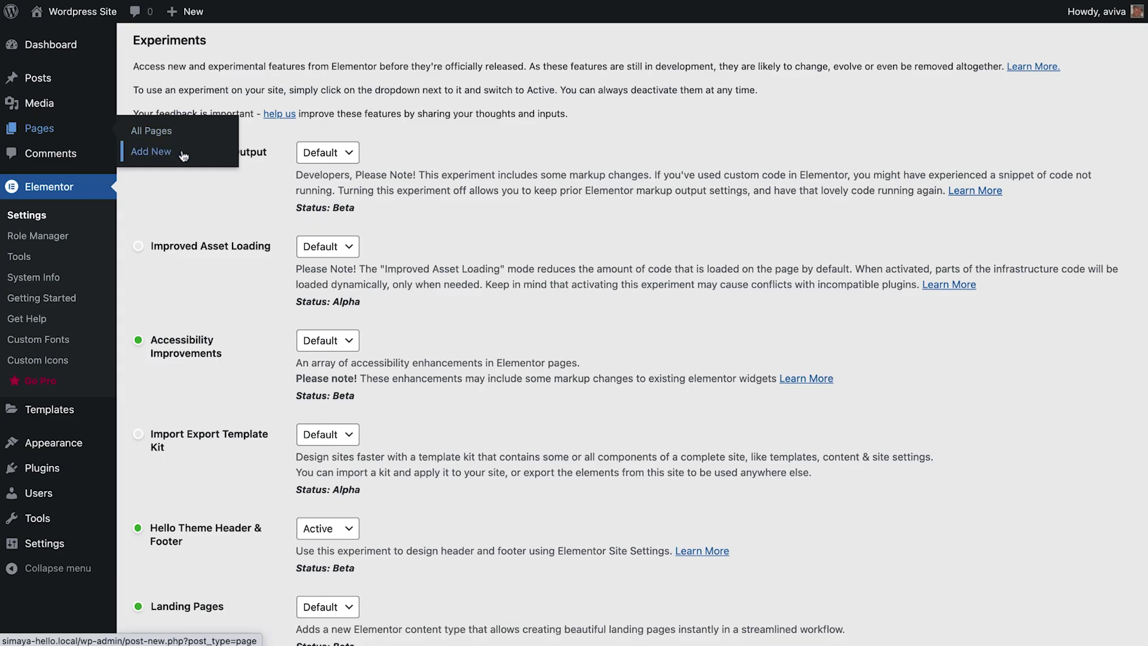
left_click(138, 151)
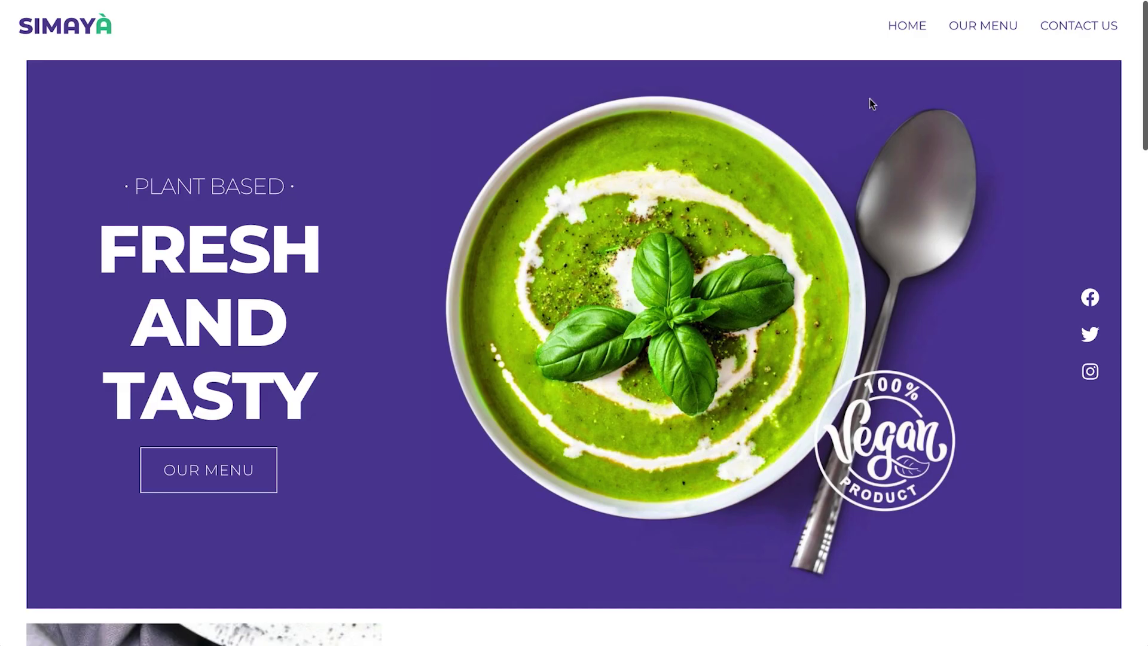
left_click(988, 27)
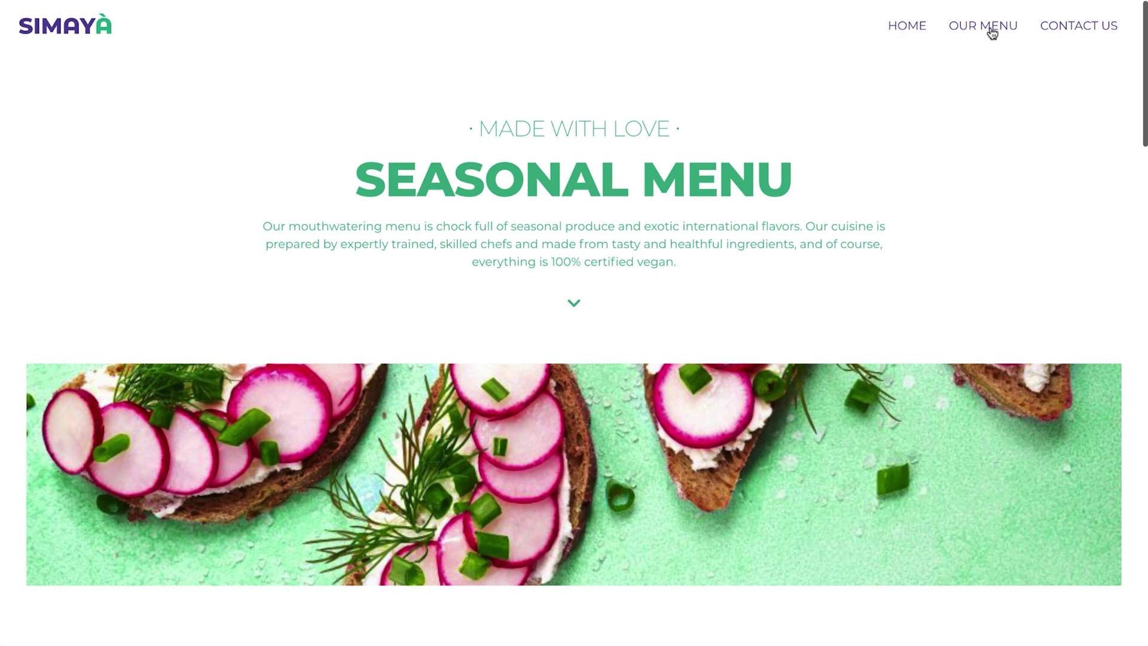
left_click(1082, 30)
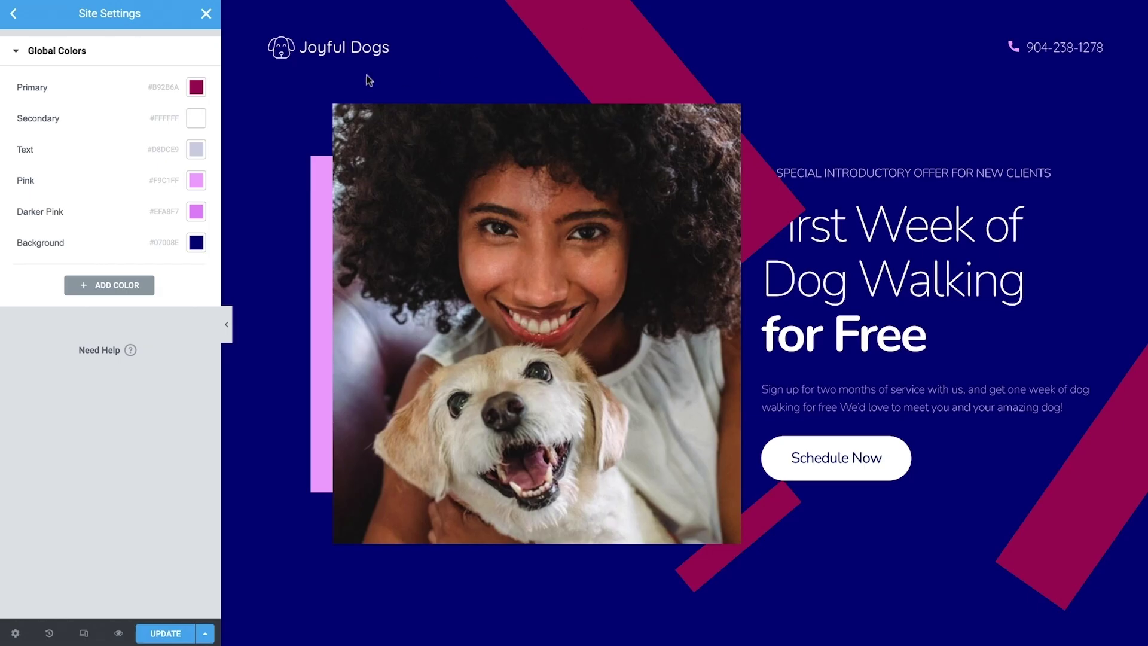
left_click(196, 87)
left_click(196, 87)
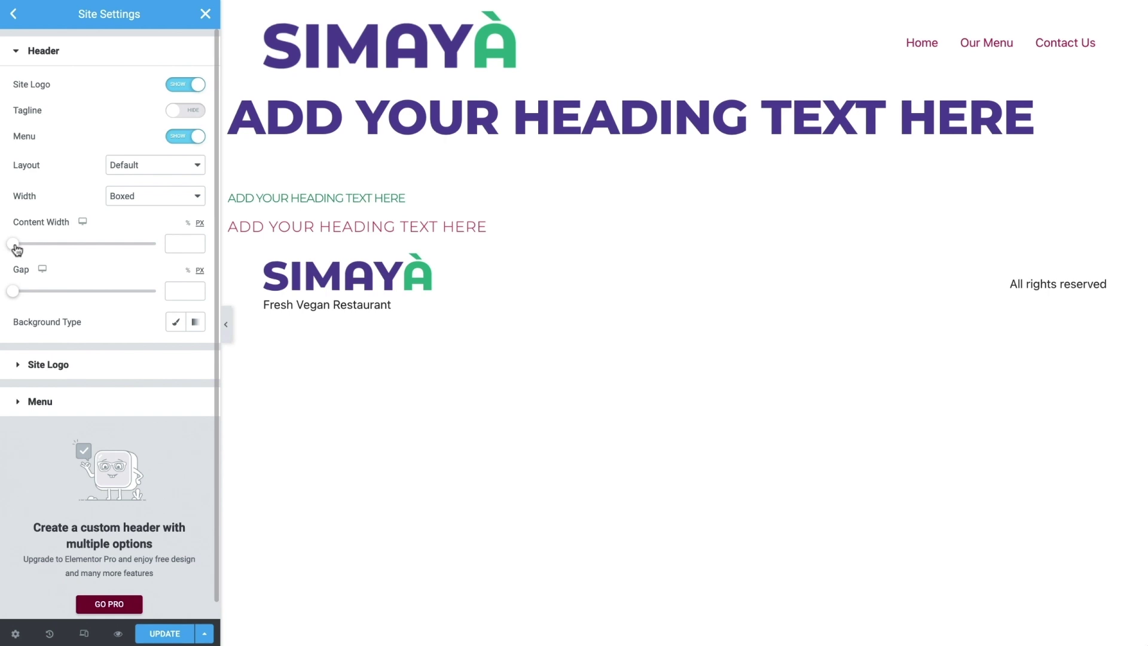
left_click_drag(14, 243, 95, 249)
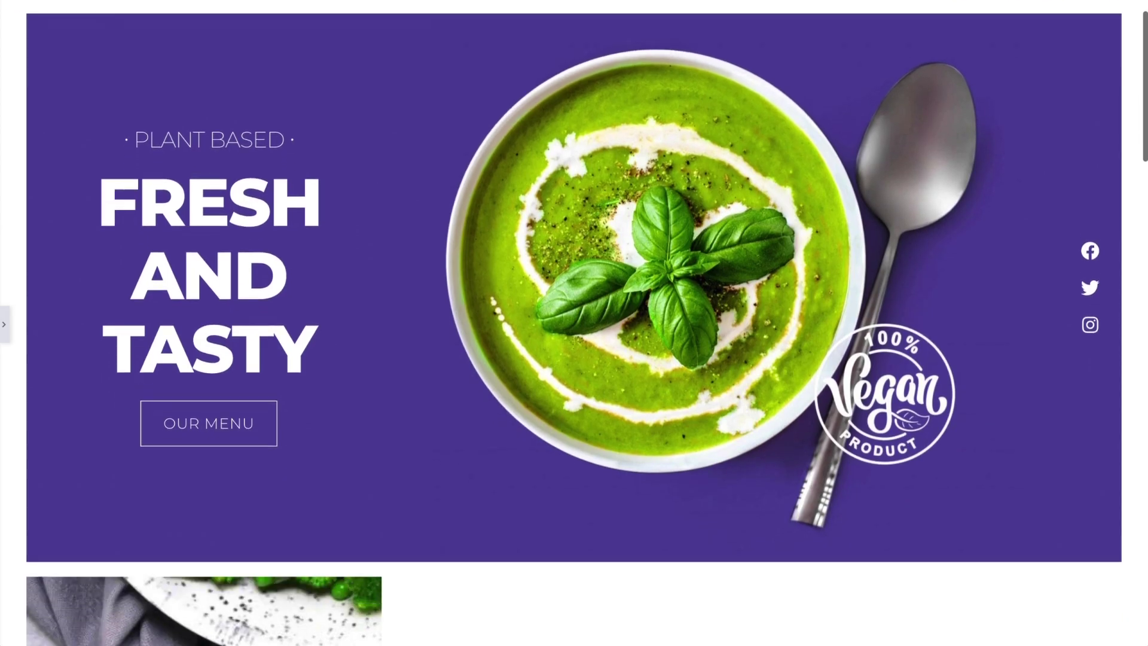
scroll(574, 323, "down", 4)
scroll(573, 322, "down", 5)
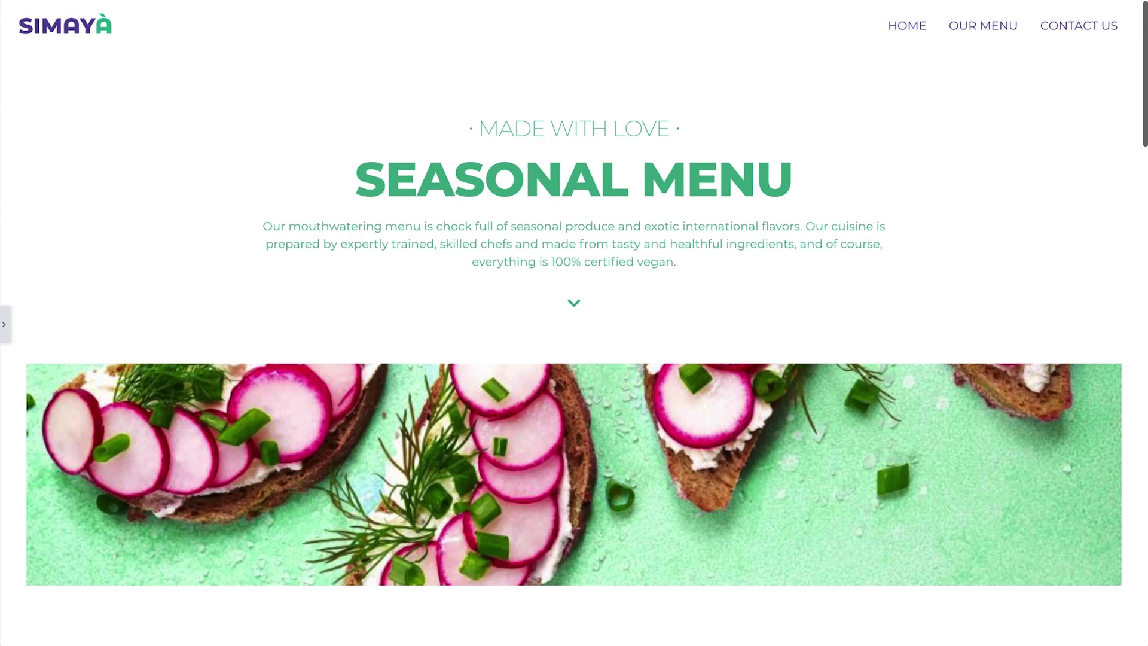
scroll(574, 323, "down", 5)
scroll(574, 323, "down", 2)
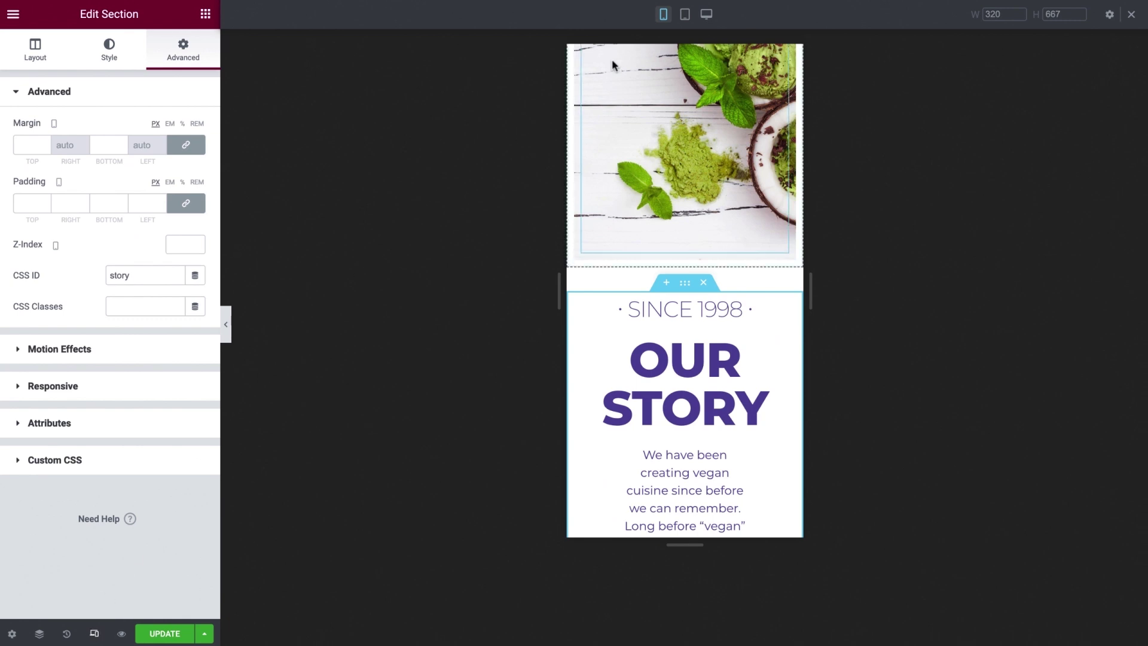
left_click(686, 17)
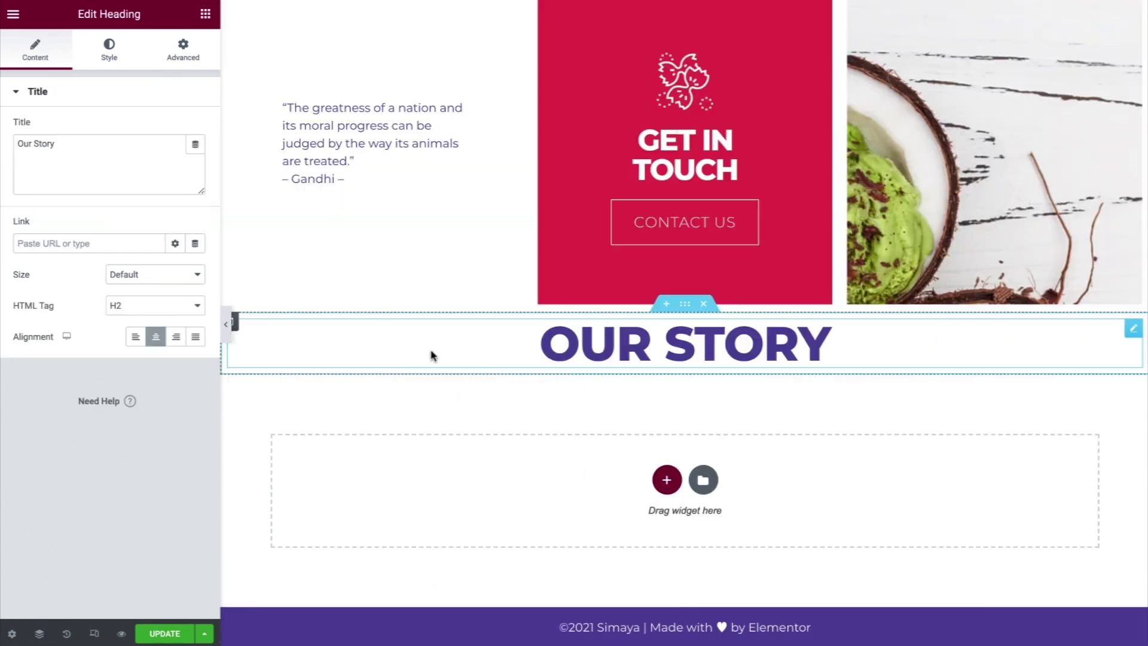
right_click(430, 353)
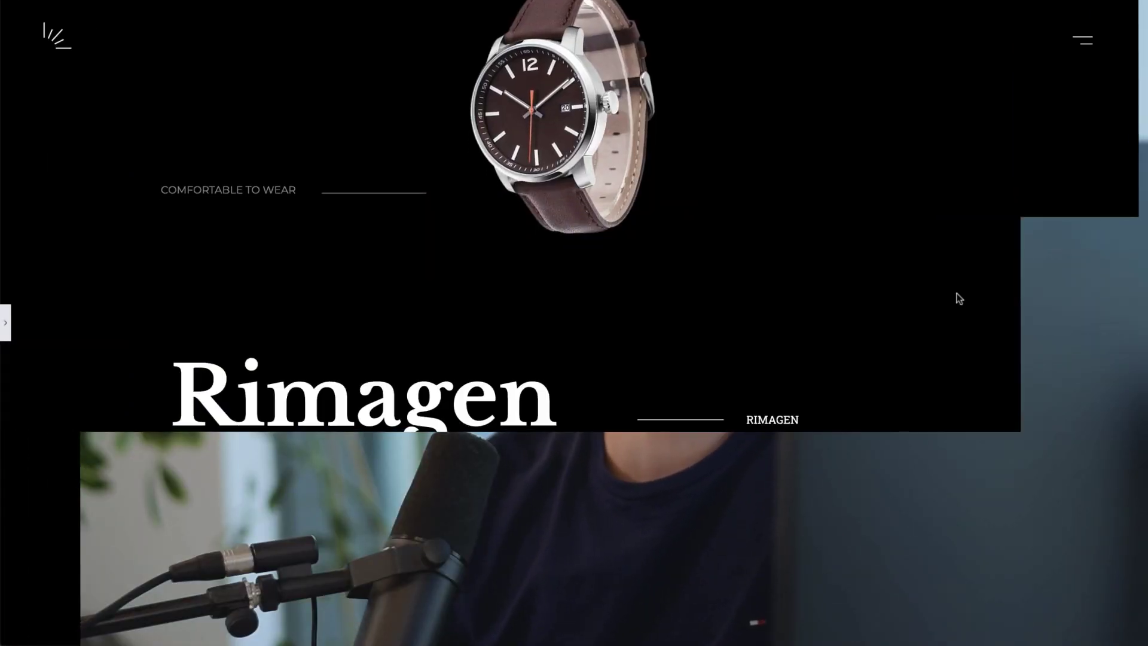
scroll(959, 298, "down", 3)
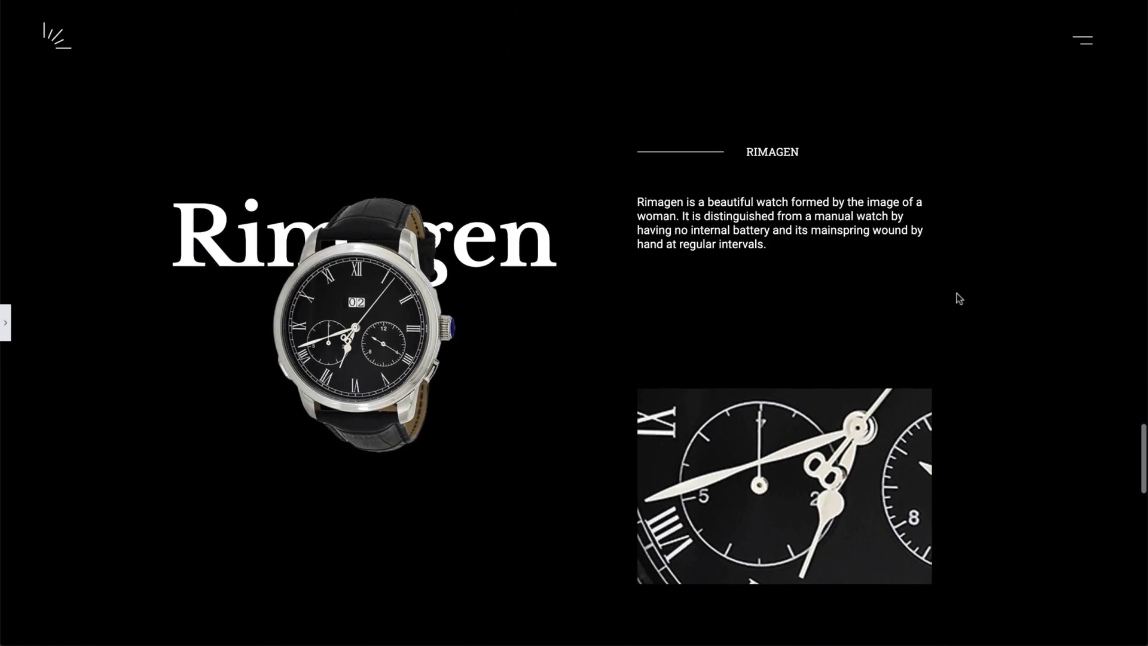